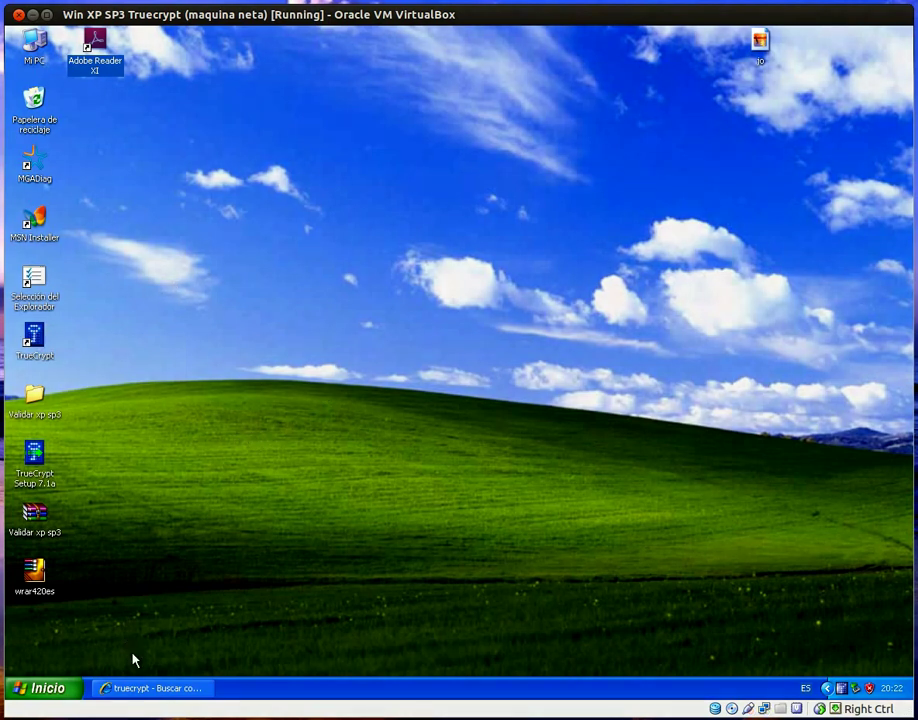
Look over the Google results for truecrypt in Internet Explorer and close the browser.
left_click(140, 690)
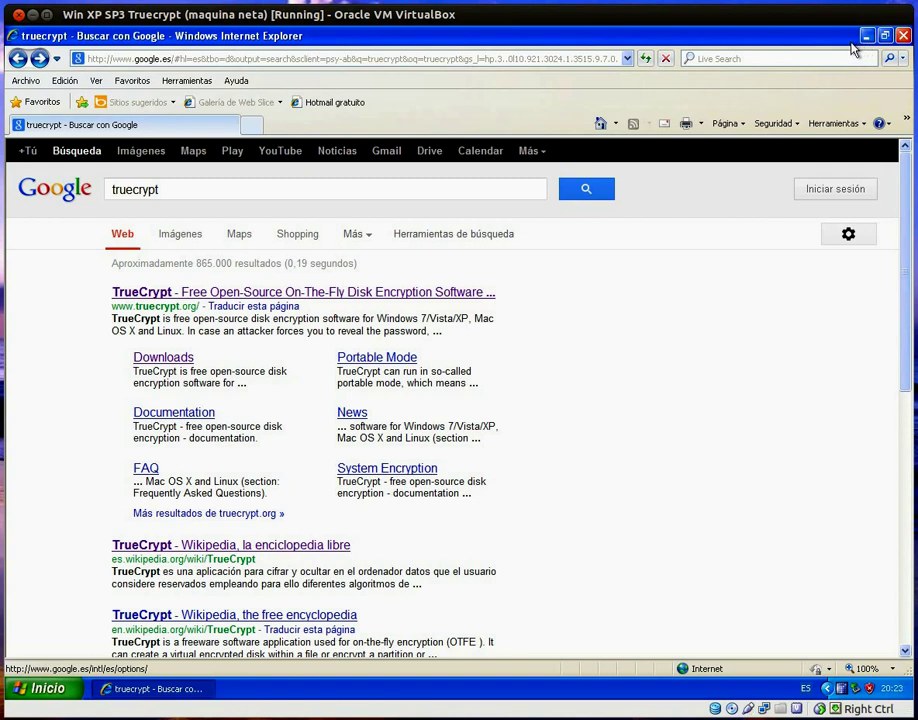
left_click(902, 36)
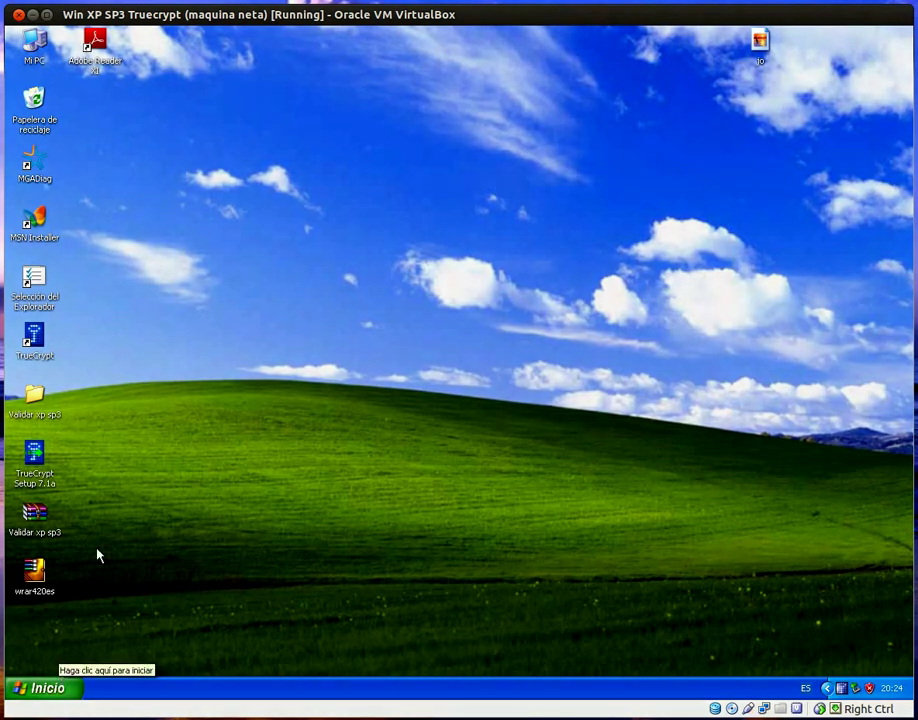
Open TrueCrypt and start creating an encrypted file container as a standard TrueCrypt volume.
double_click(35, 338)
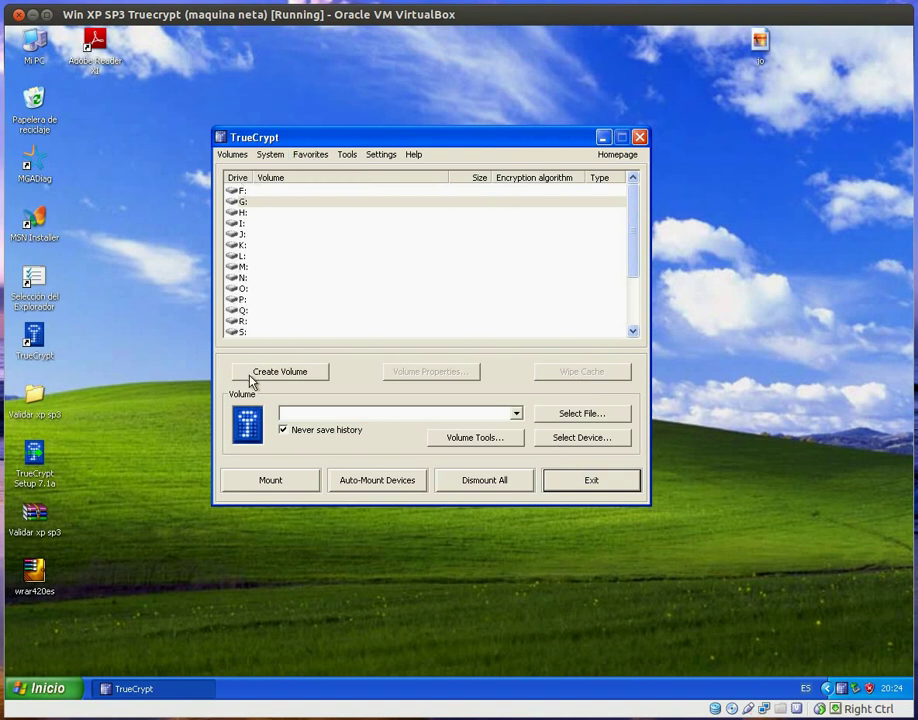
left_click(275, 373)
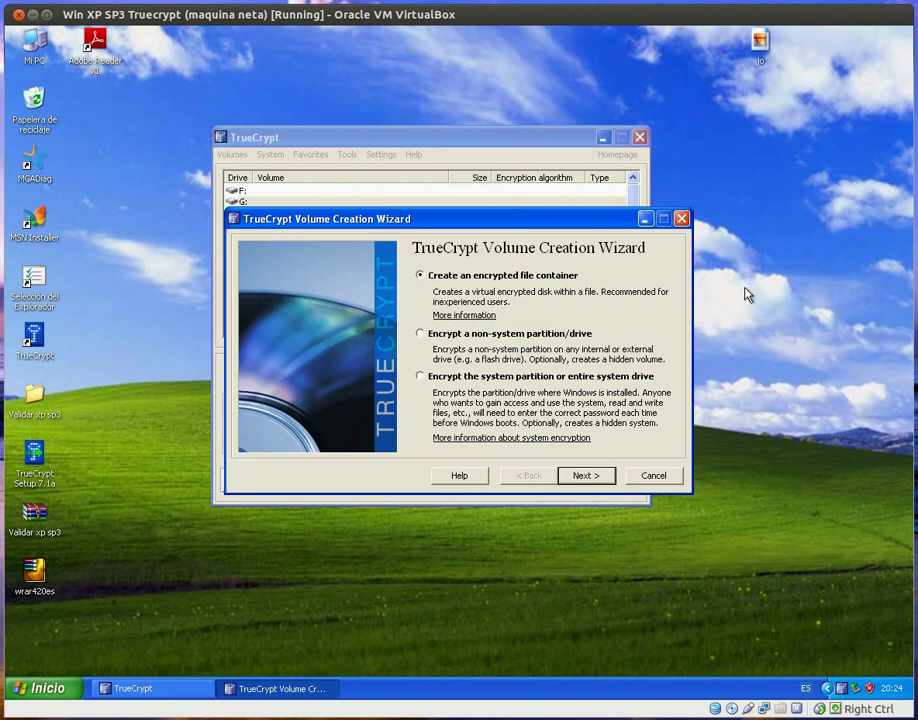
left_click(598, 480)
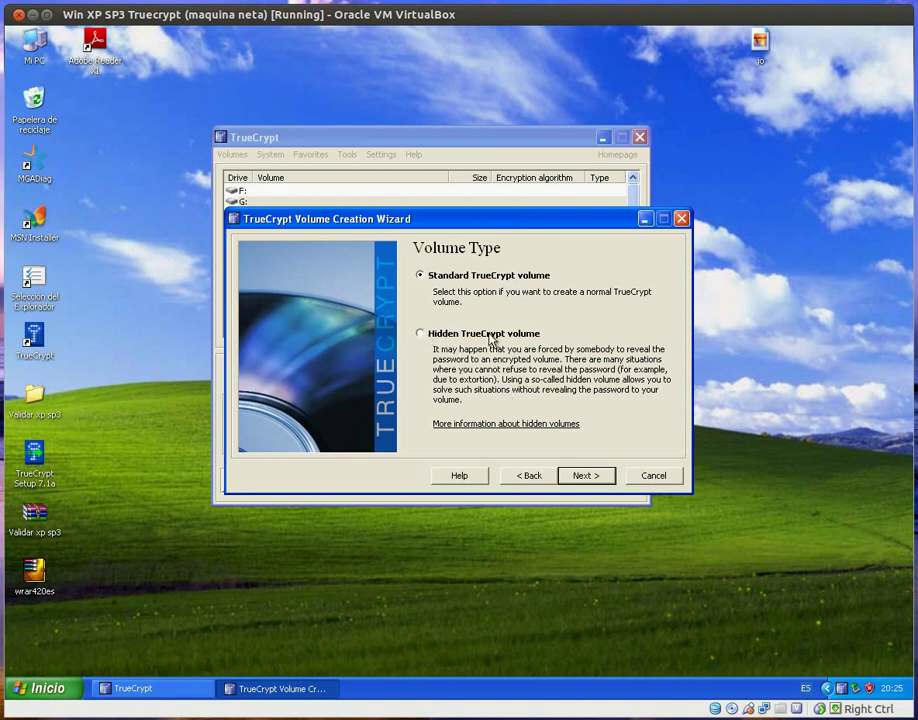
left_click(584, 475)
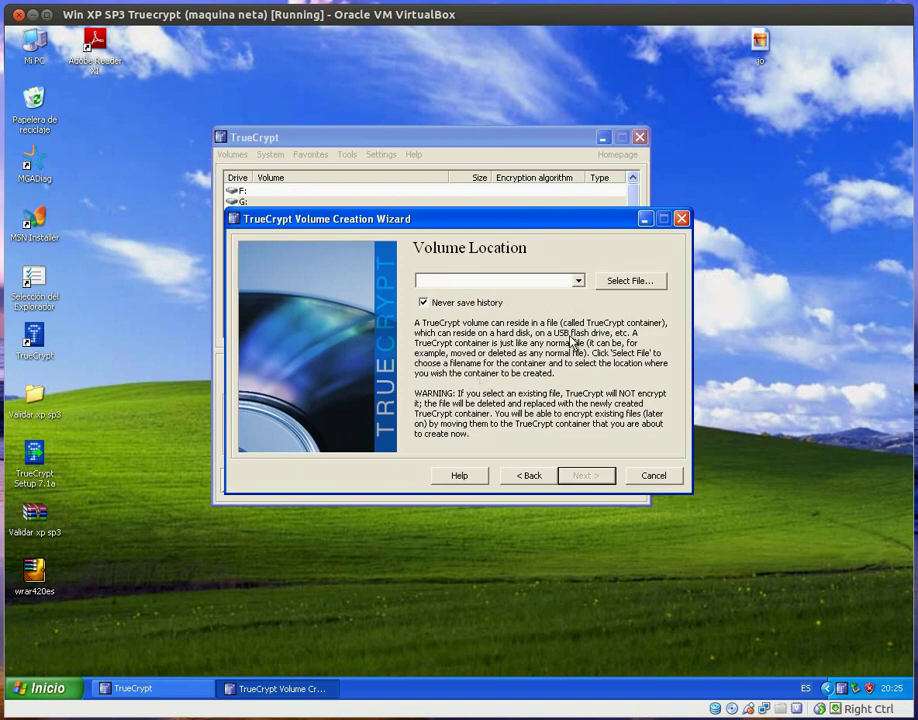
Set the container's location to the desktop (Escritorio) with the file name Antologia_Poètica.pdf and accept it.
left_click(627, 285)
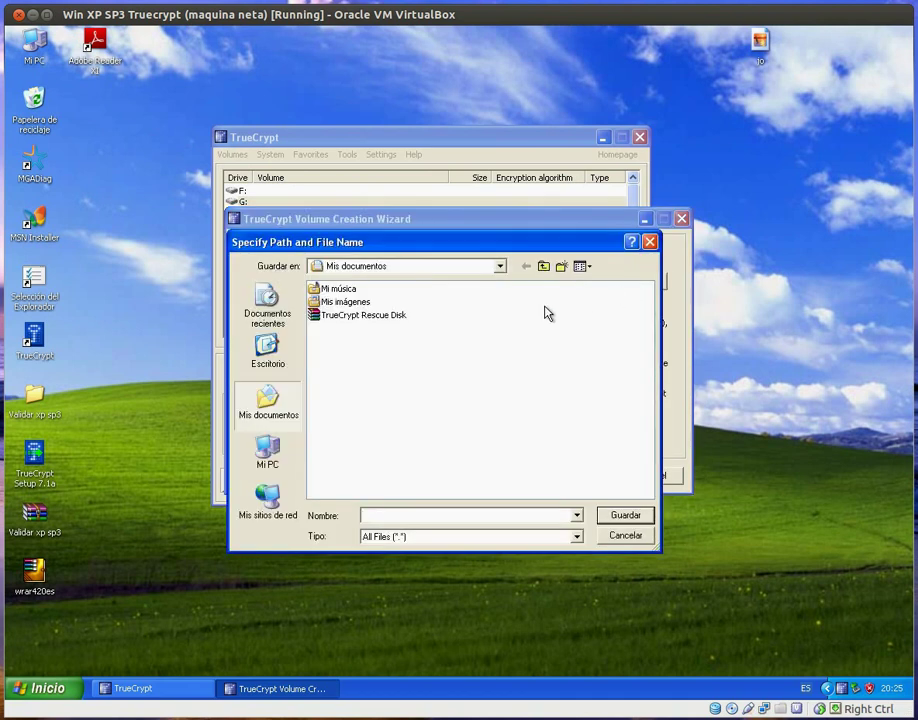
left_click(266, 350)
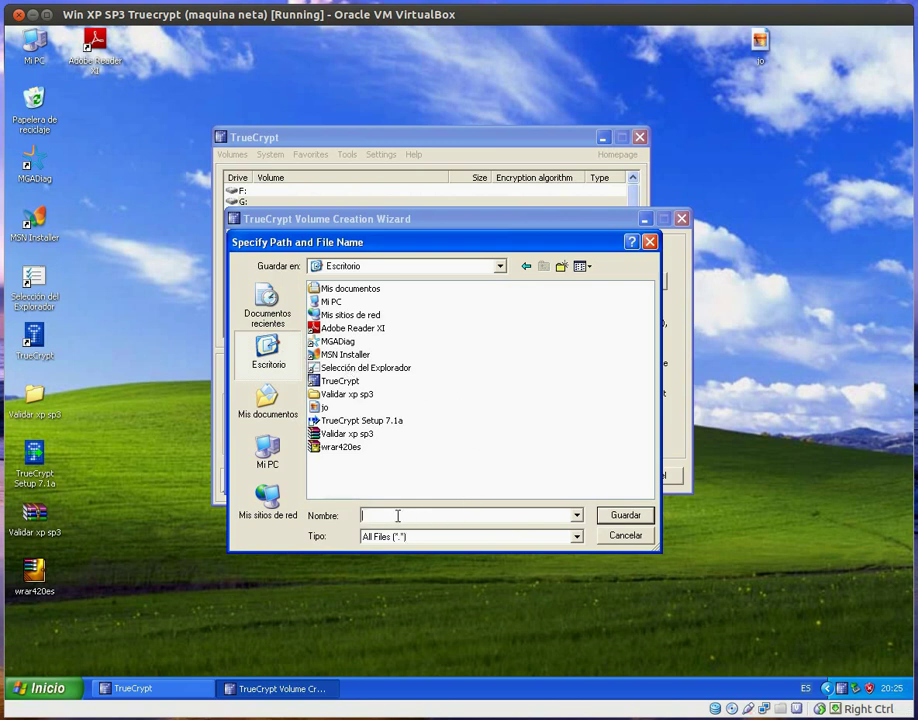
type("Antologia poètica")
key("BackSpace")
key("BackSpace")
key("BackSpace")
key("BackSpace")
key("BackSpace")
key("BackSpace")
key("BackSpace")
key("BackSpace")
type("_Poè")
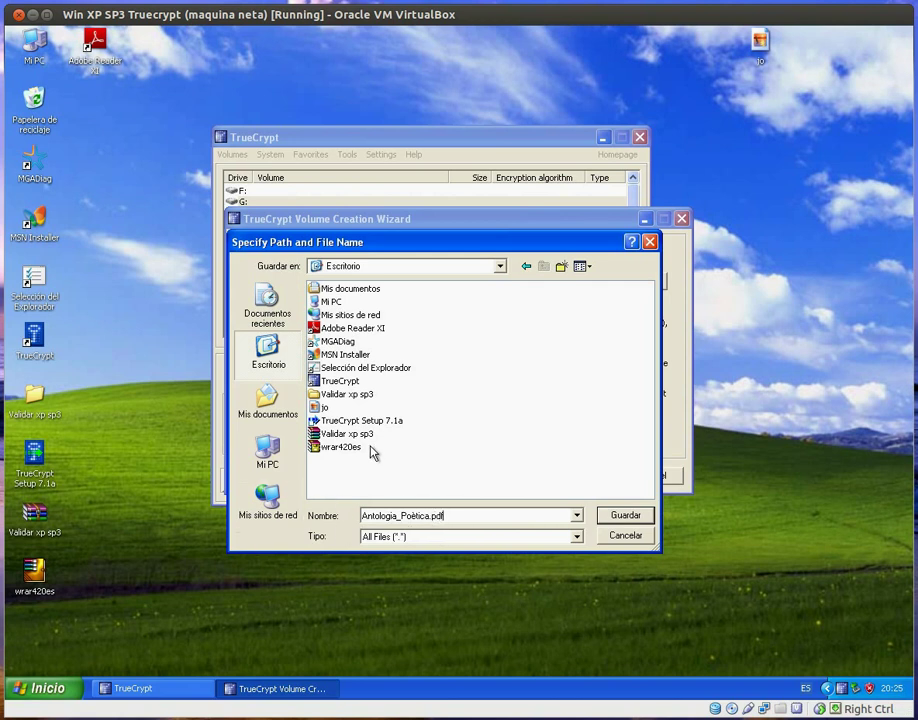
left_click(624, 516)
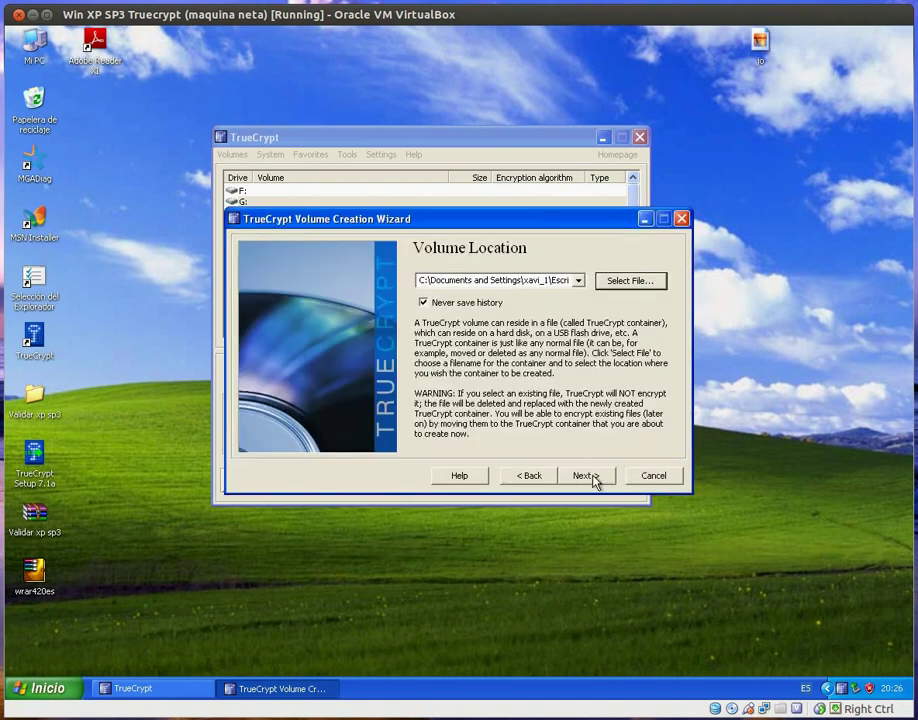
left_click(587, 476)
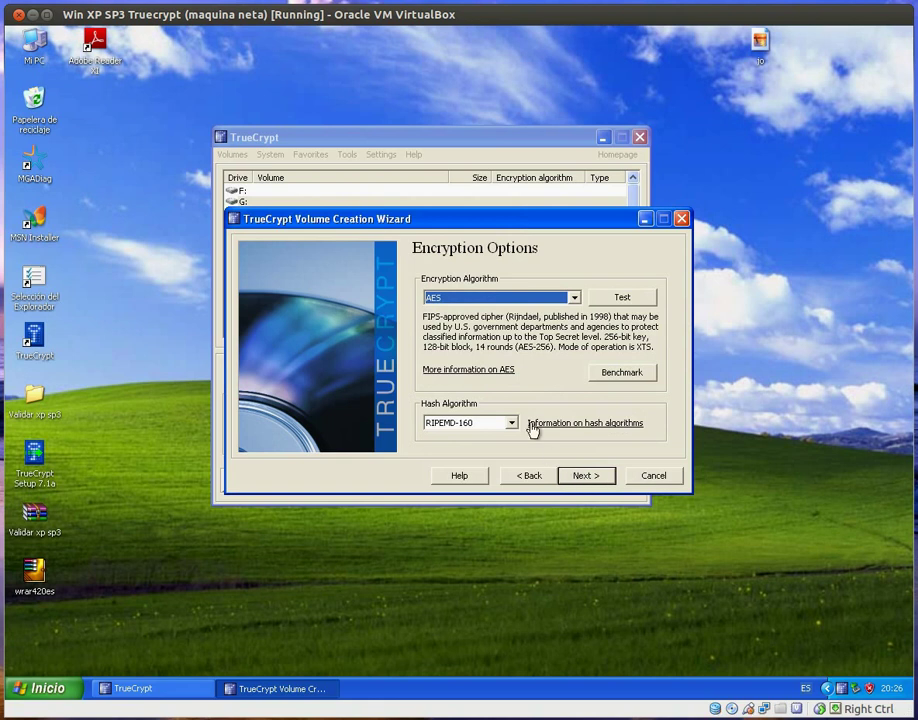
Choose AES as the encryption algorithm and RIPEMD-160 as the hash algorithm for the volume.
left_click(574, 297)
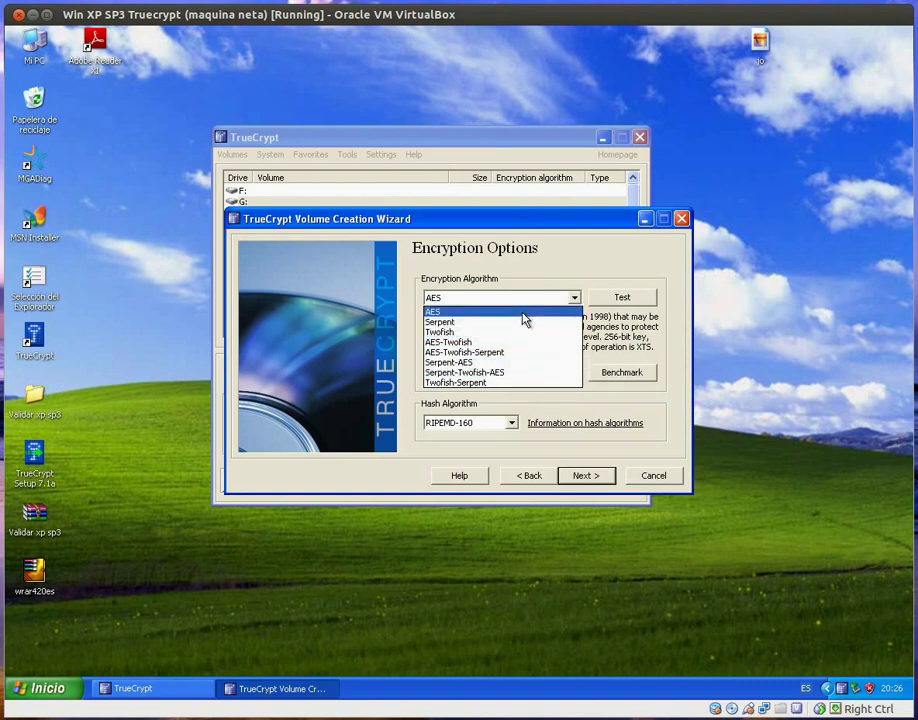
left_click(523, 313)
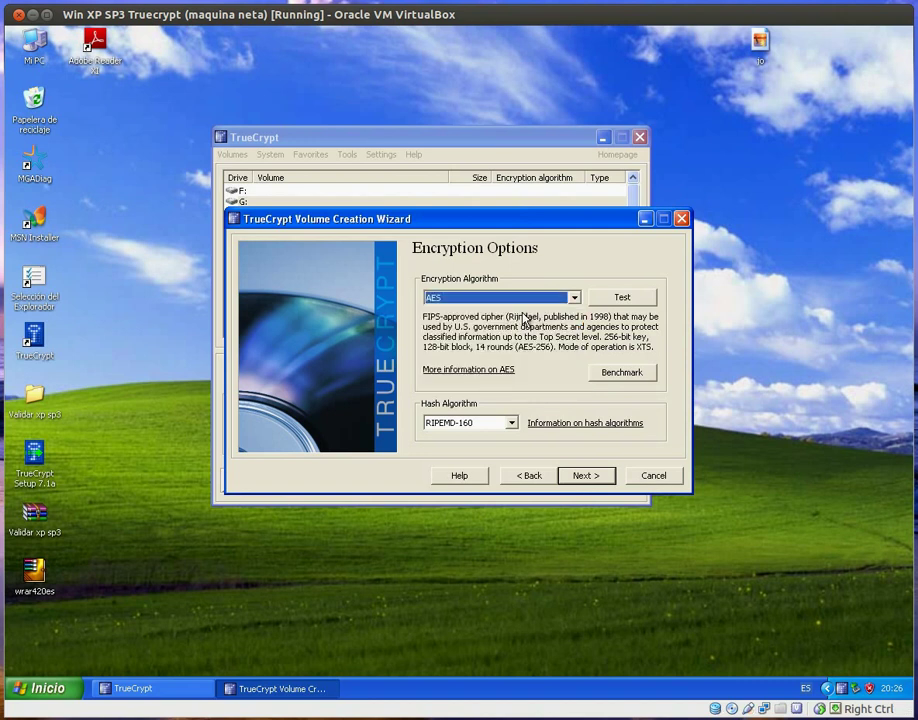
left_click(511, 422)
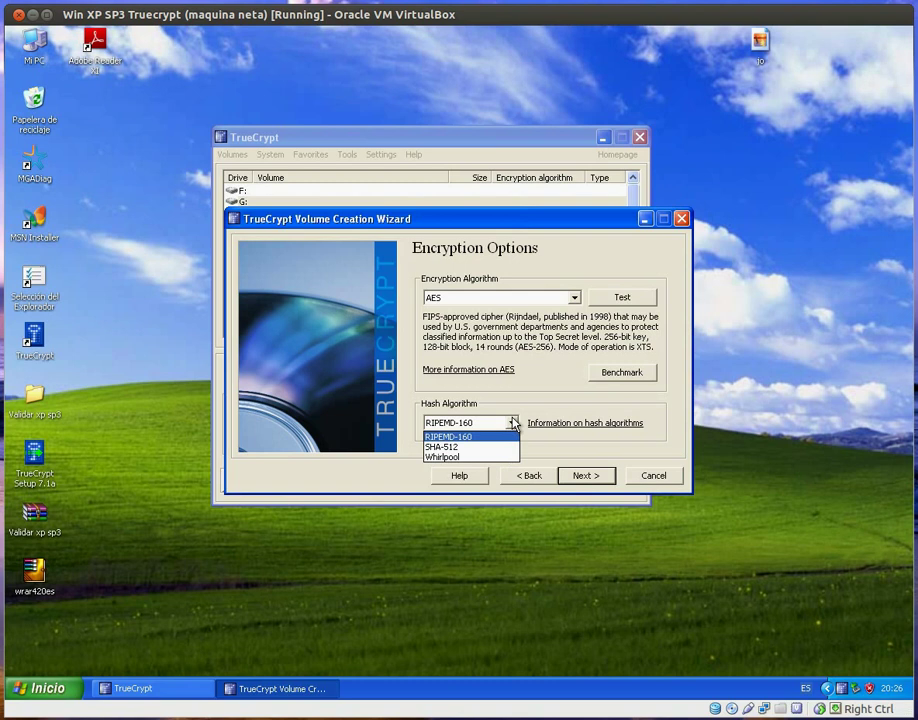
left_click(452, 437)
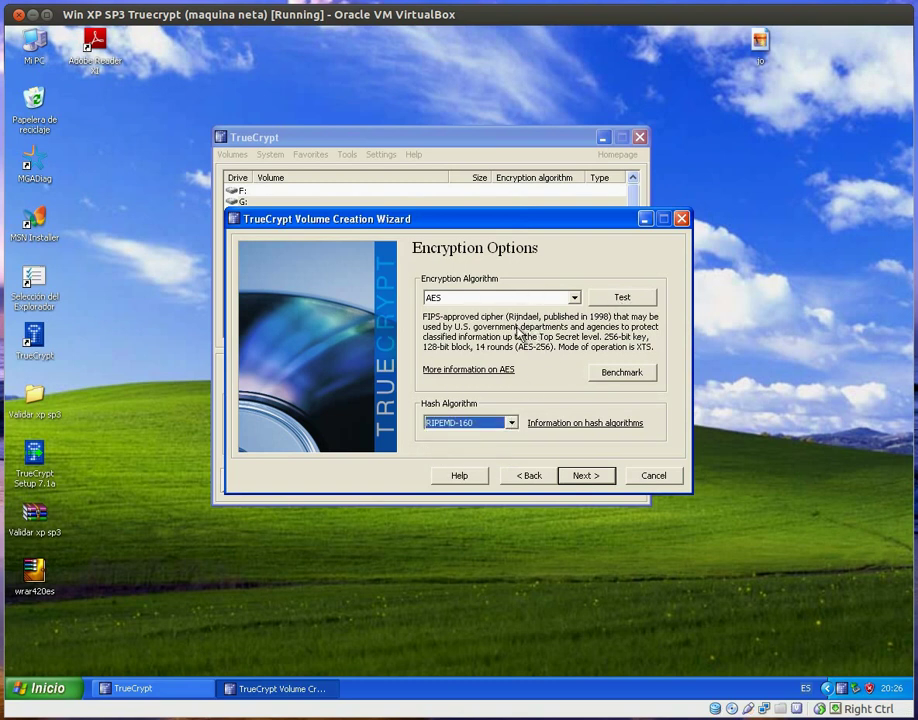
left_click(585, 476)
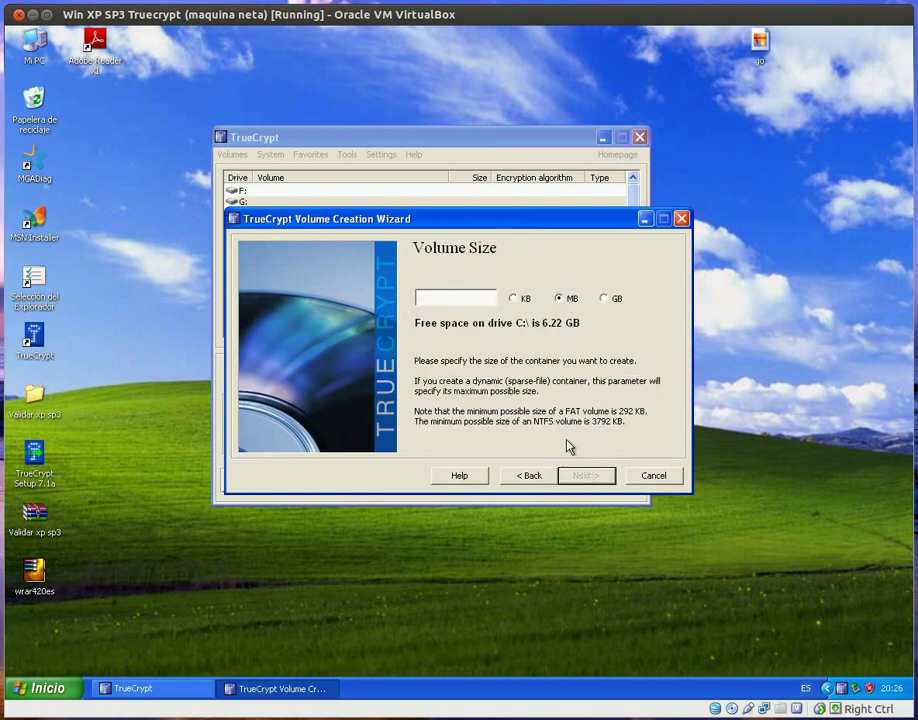
Set the volume size to 1 GB and continue to the password settings.
left_click(437, 304)
type("1")
left_click(604, 298)
left_click(590, 477)
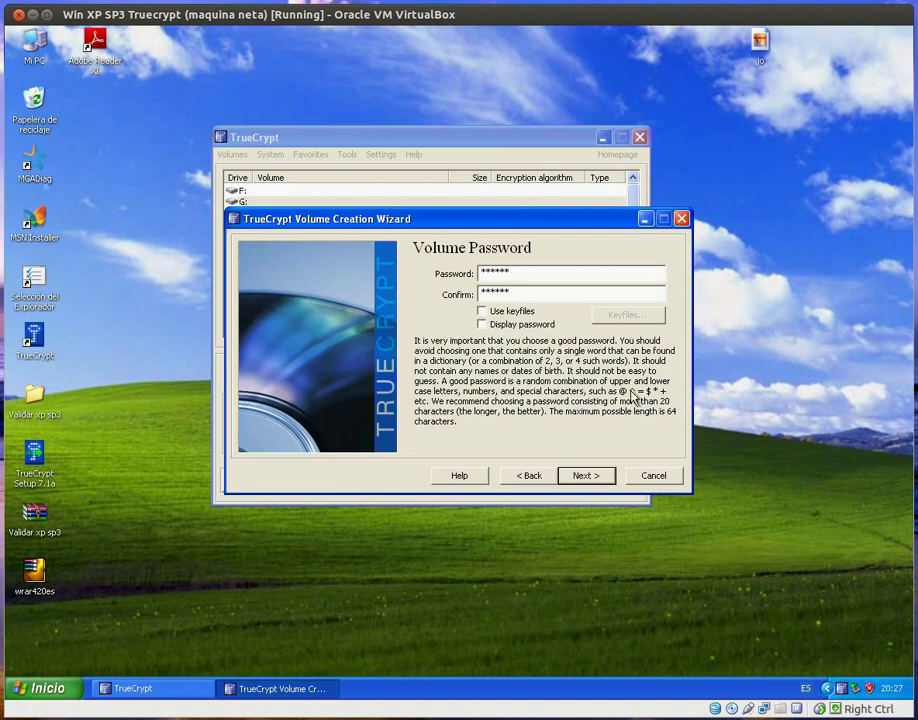
Reveal the entered volume password to check it, and hide it again.
left_click(482, 324)
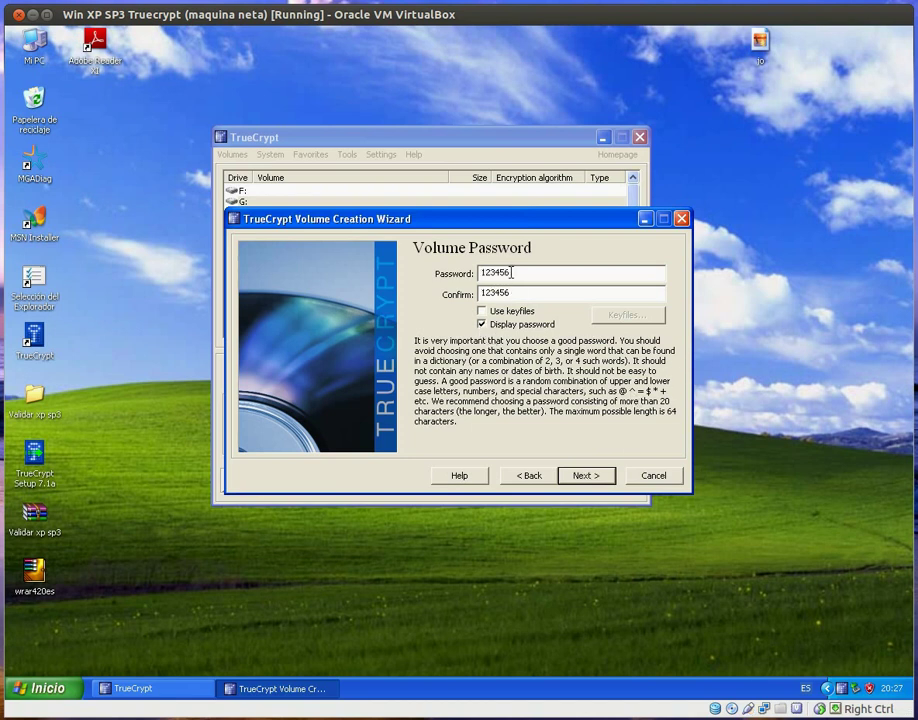
left_click(482, 325)
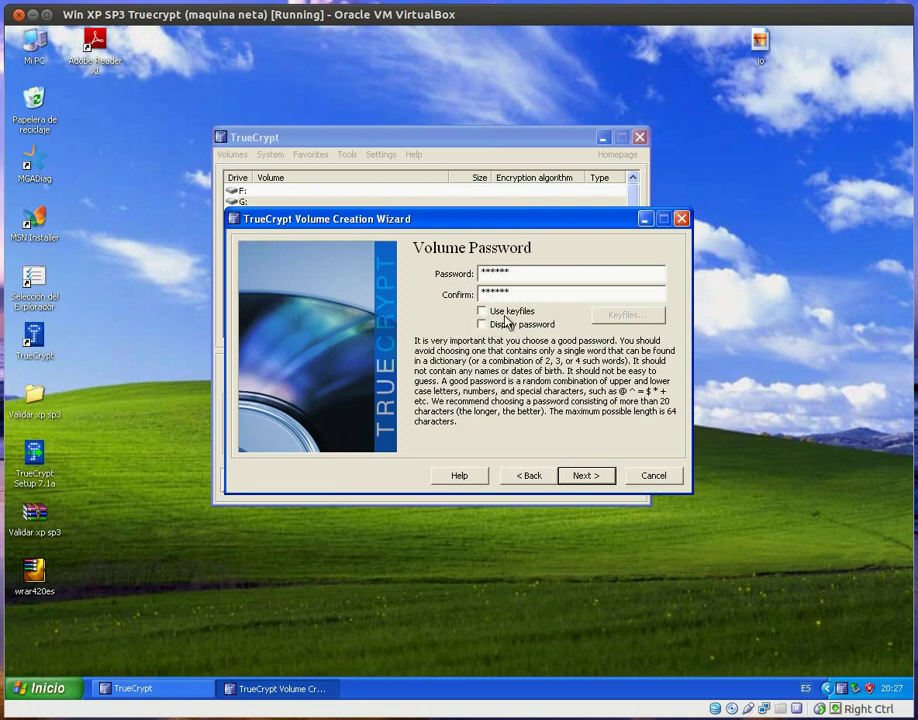
Enable keyfiles, preview the desktop picture jo, and add jo.JPG as the volume's keyfile.
left_click(482, 312)
double_click(761, 43)
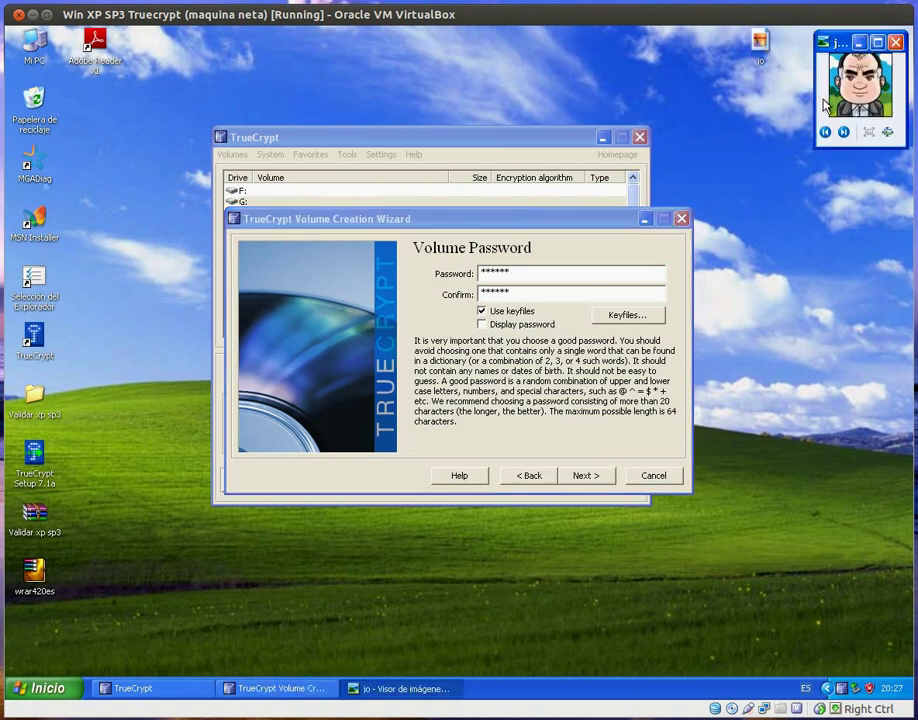
left_click(897, 43)
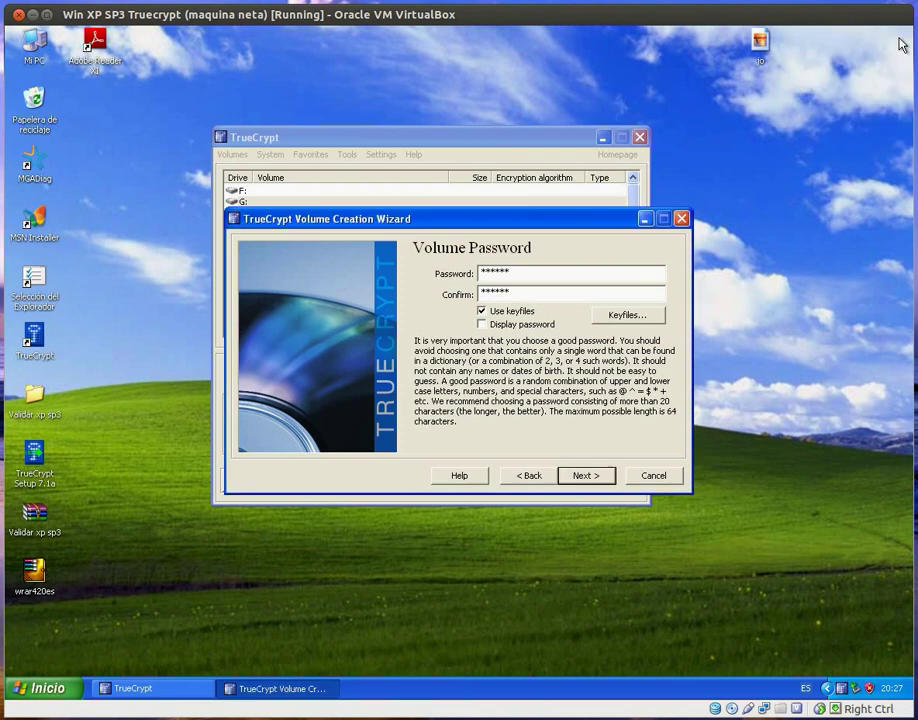
left_click(625, 316)
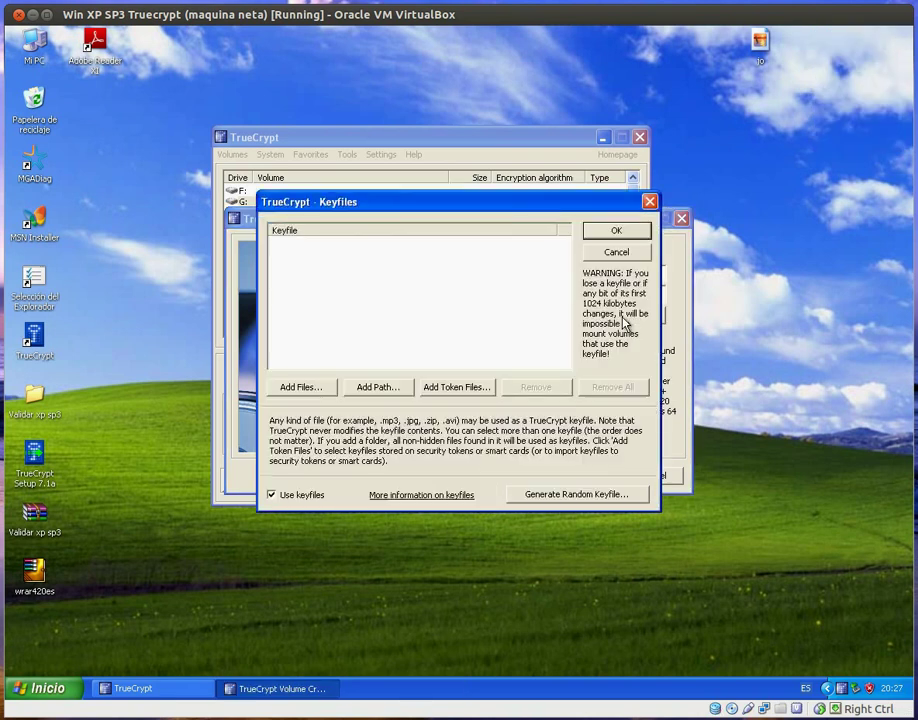
left_click(301, 389)
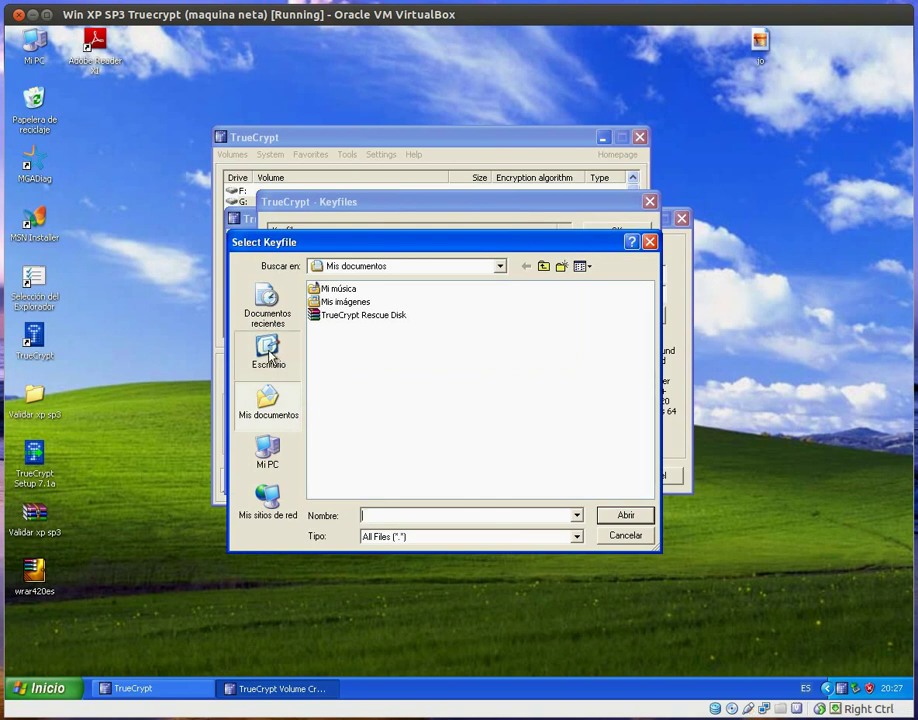
left_click(268, 350)
left_click(325, 407)
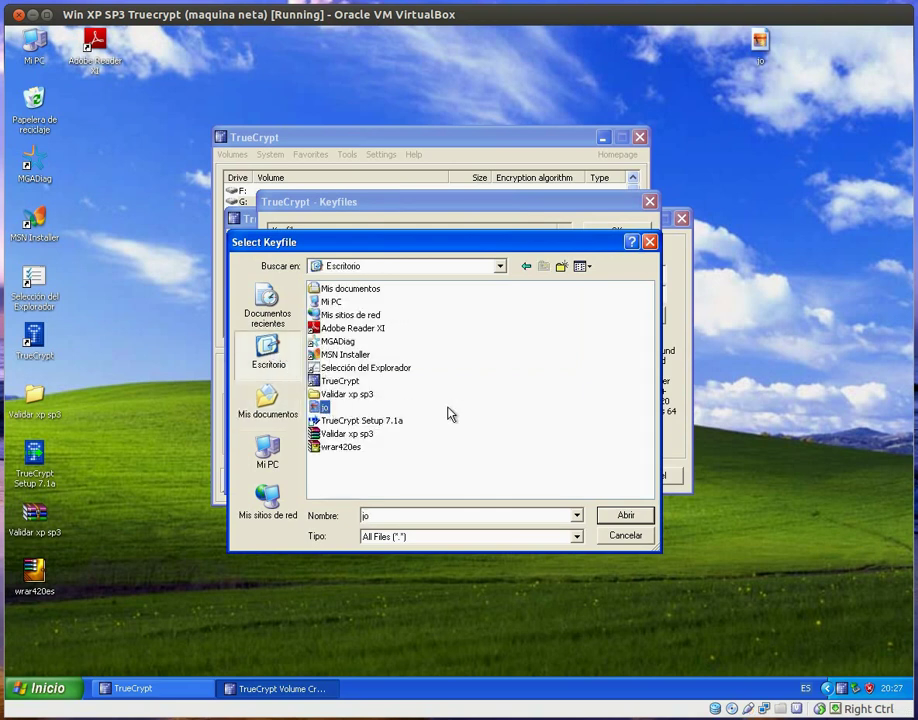
left_click(622, 516)
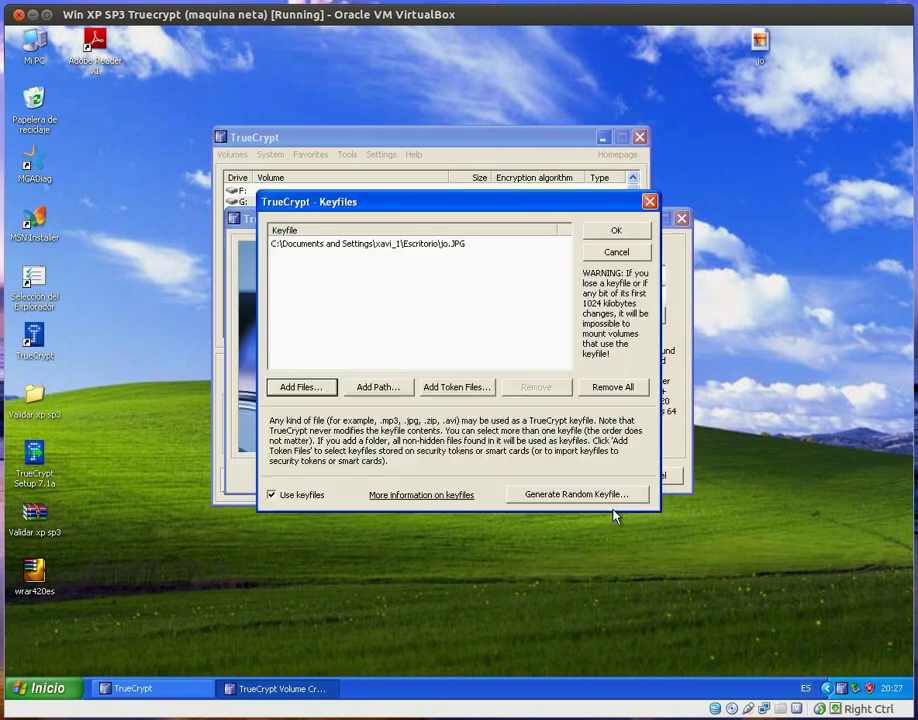
left_click(617, 231)
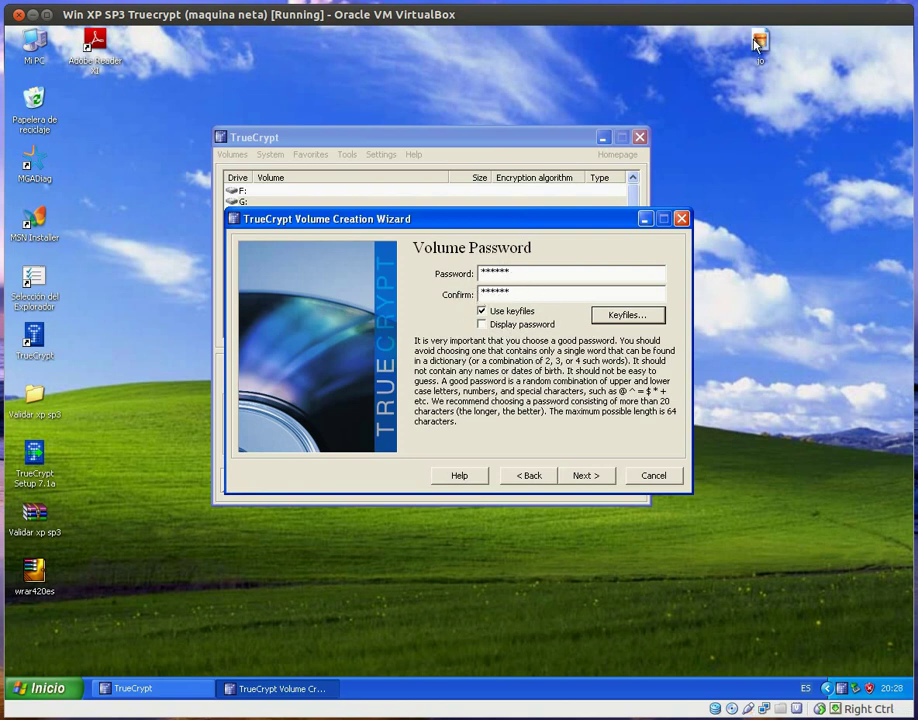
Accept the short password and format the volume with the FAT filesystem and default cluster size.
left_click(585, 478)
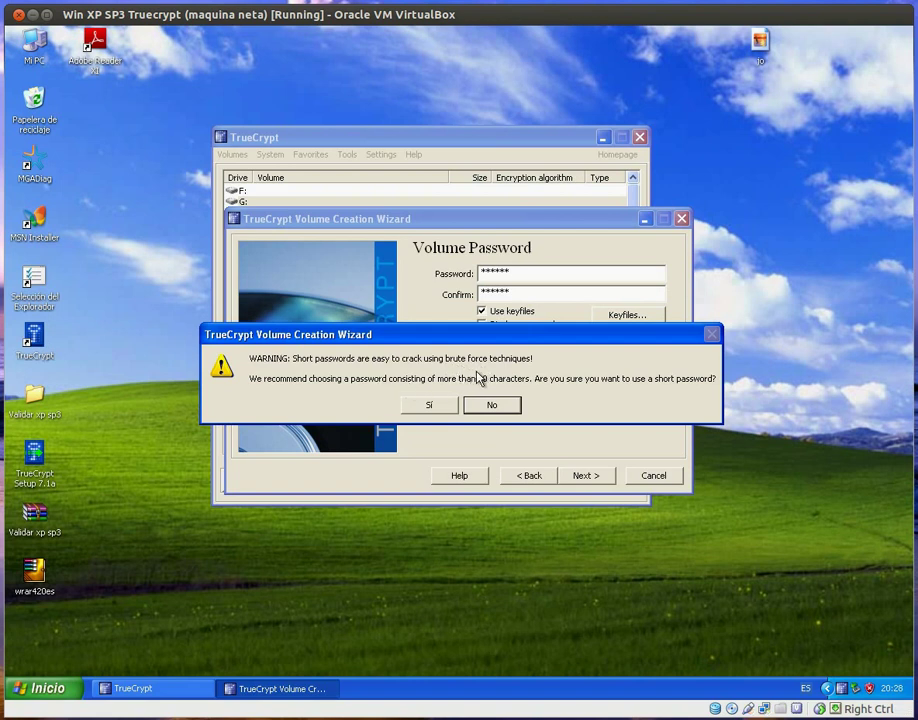
left_click(432, 407)
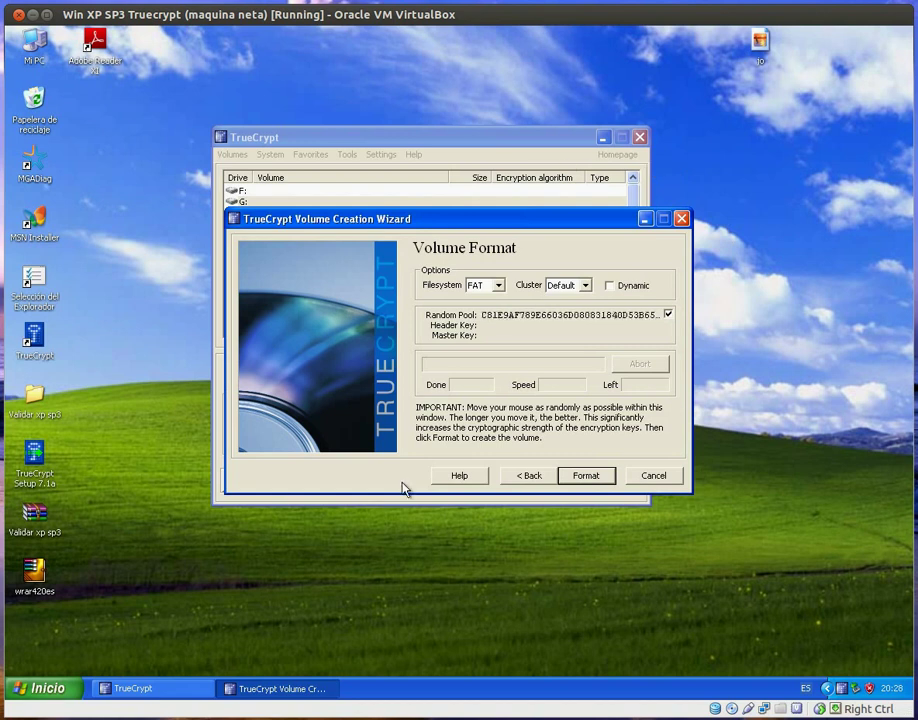
left_click(587, 477)
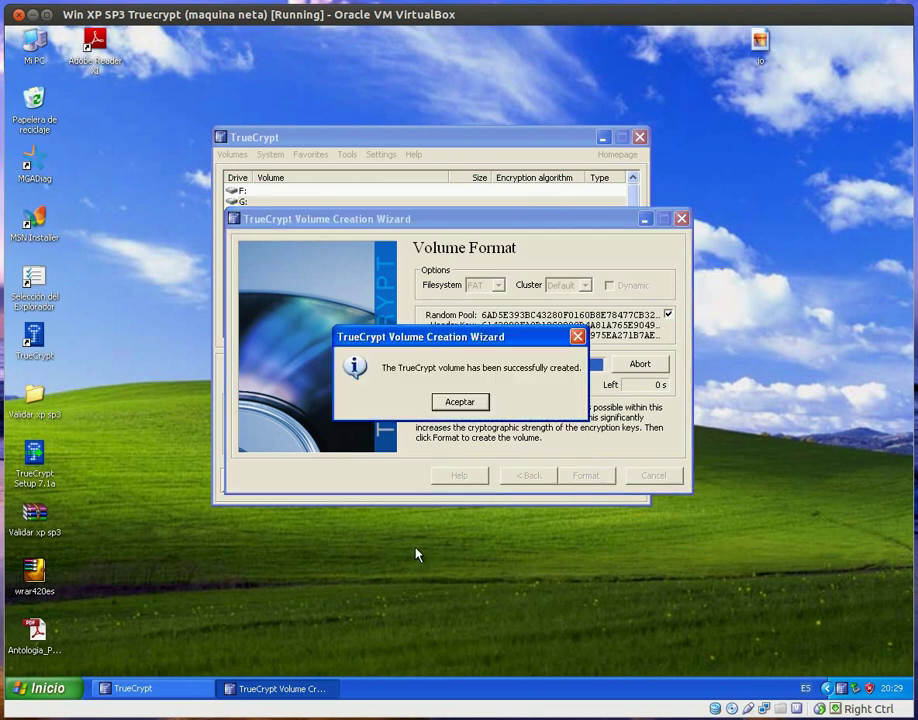
left_click(457, 406)
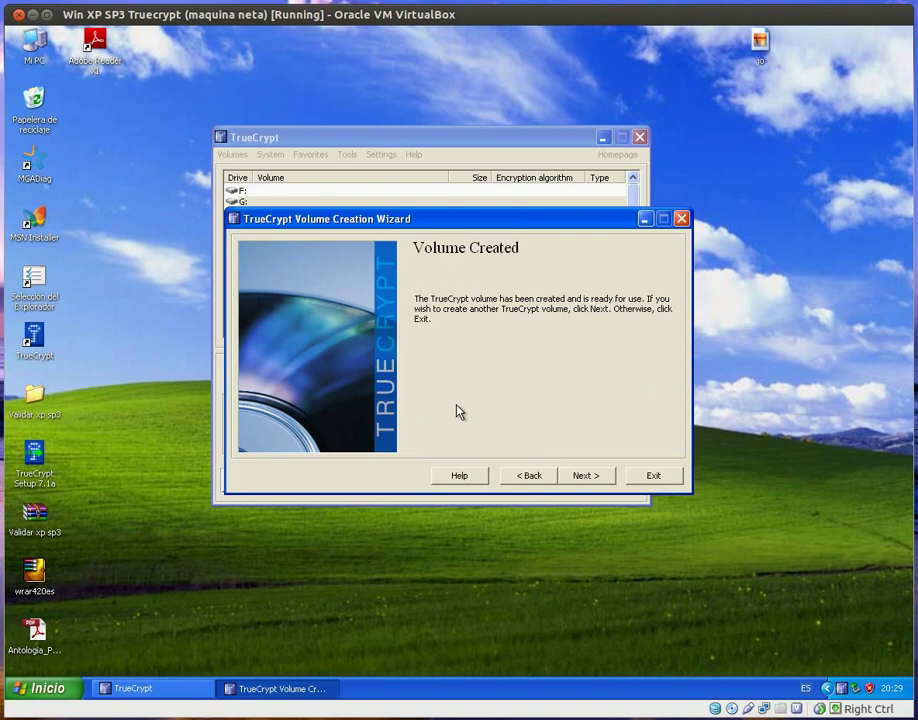
Leave the volume creation wizard without making another volume, and exit TrueCrypt.
left_click(593, 476)
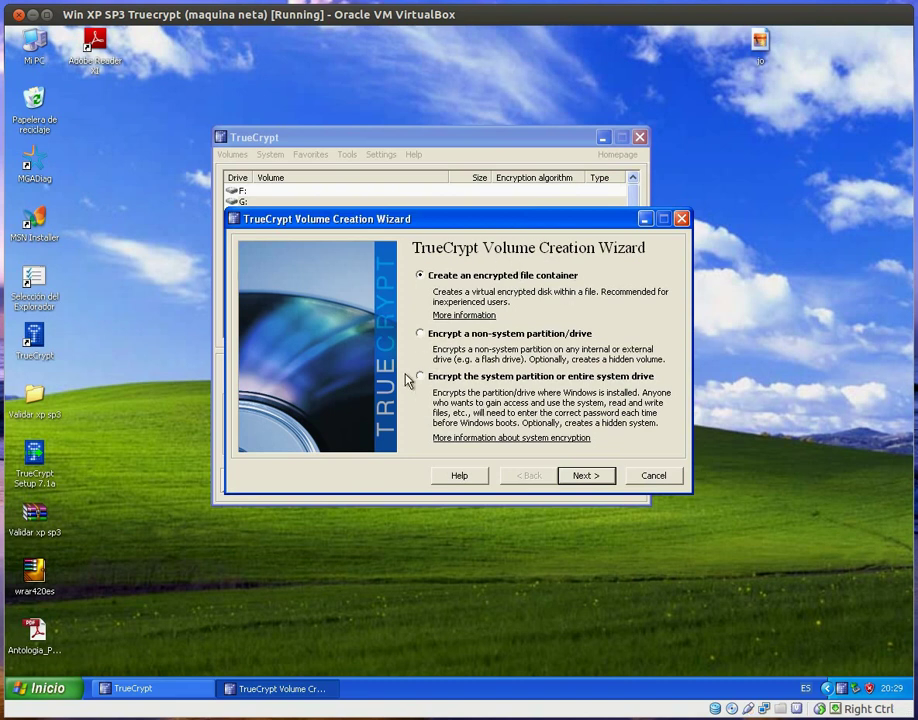
left_click(655, 477)
left_click(601, 481)
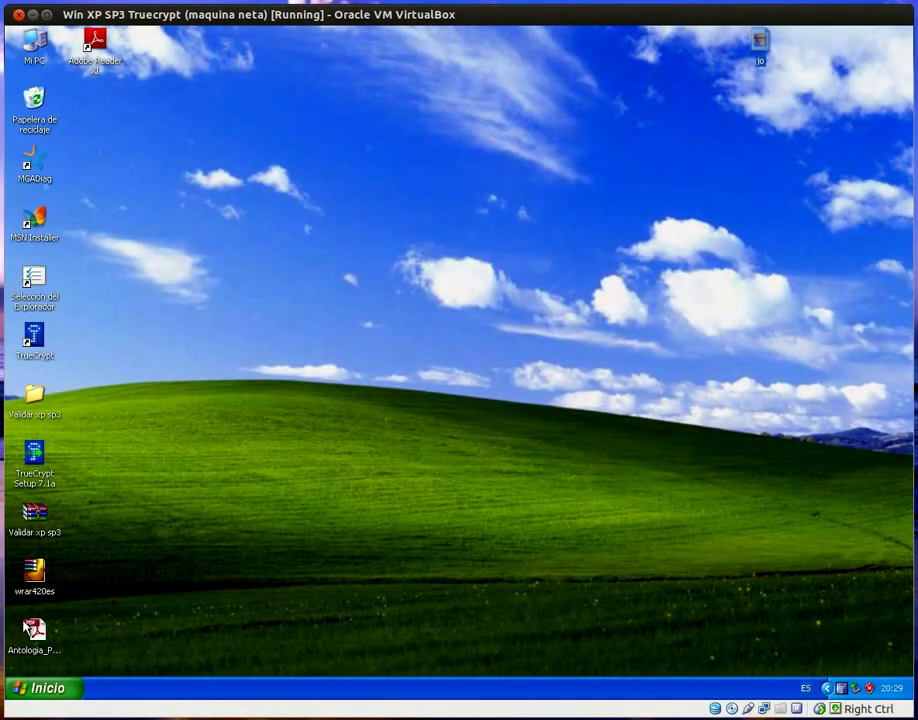
Move Antologia_Poètica.pdf beneath the Adobe Reader XI shortcut on the desktop and try to open it in Adobe Reader.
left_click_drag(35, 630, 113, 110)
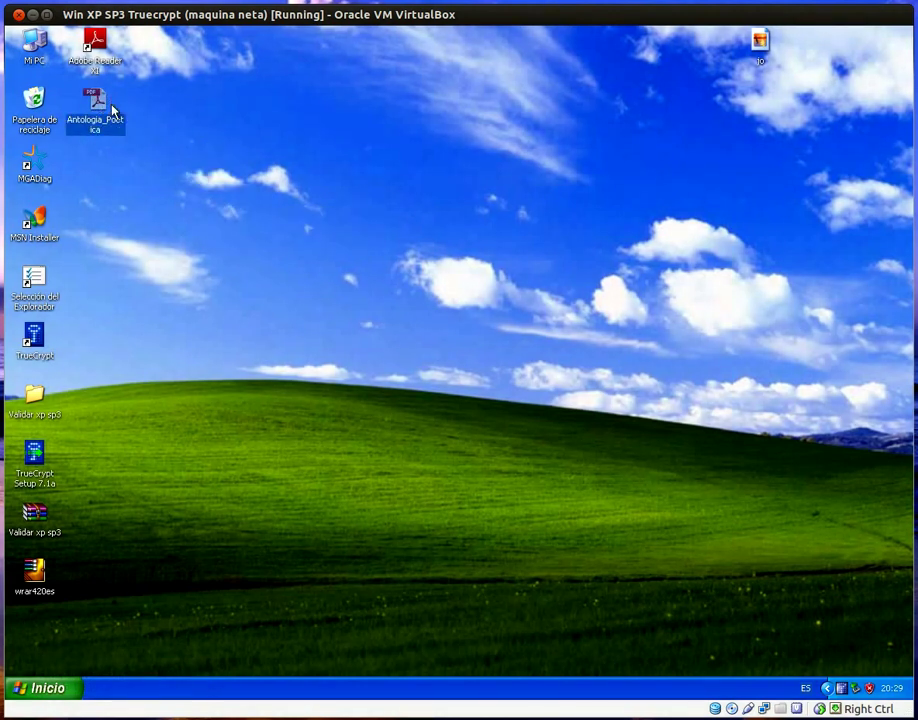
left_click(246, 117)
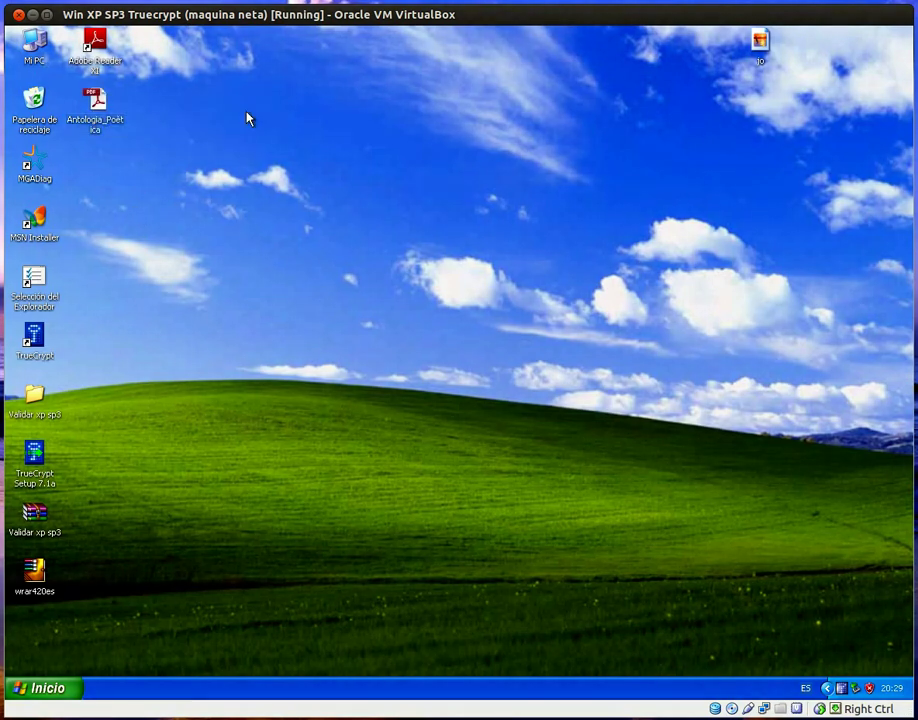
double_click(92, 101)
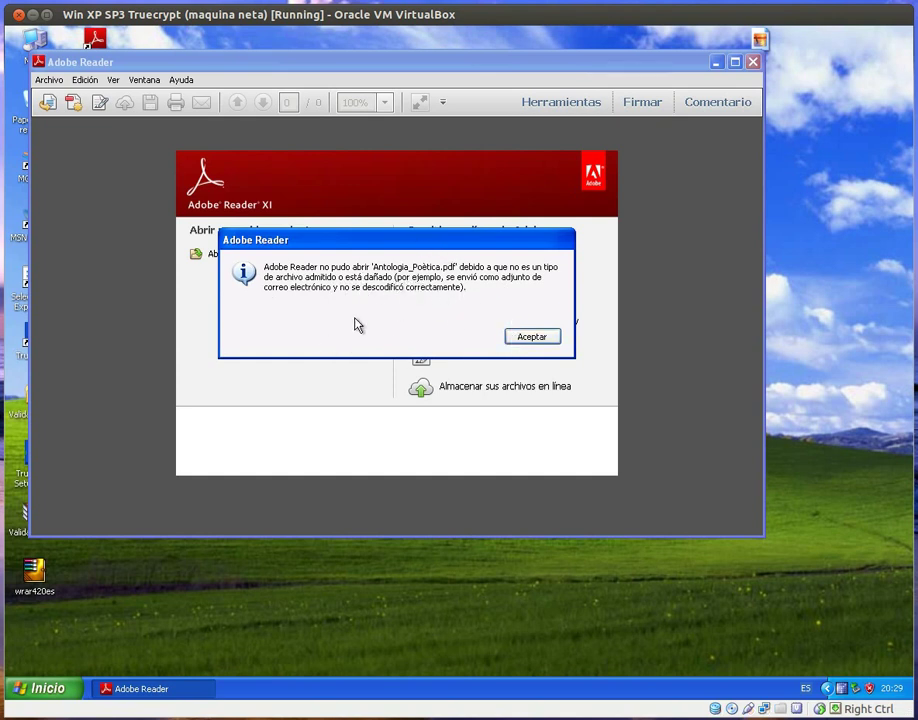
Dismiss the Adobe Reader error, close the program, and check the size on disk in the properties of Antologia_Poètica.
left_click(533, 337)
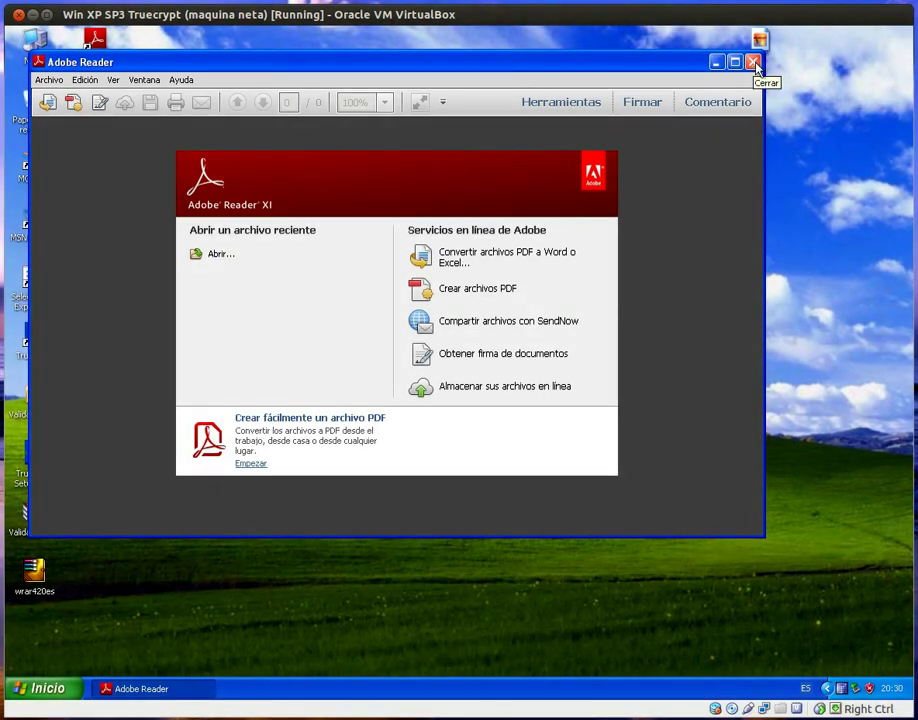
left_click(754, 63)
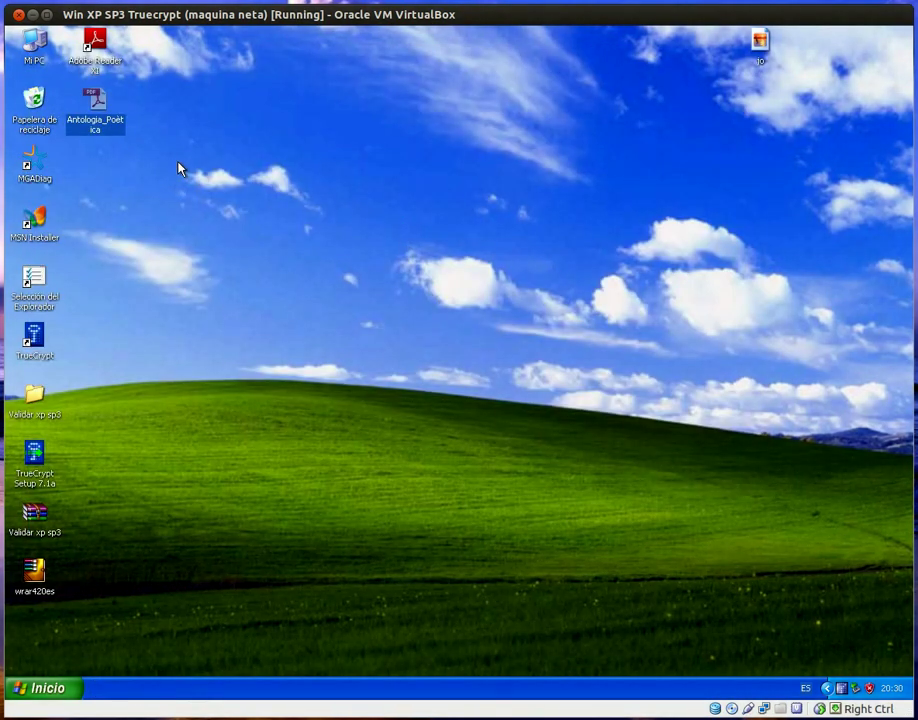
right_click(99, 101)
left_click(148, 320)
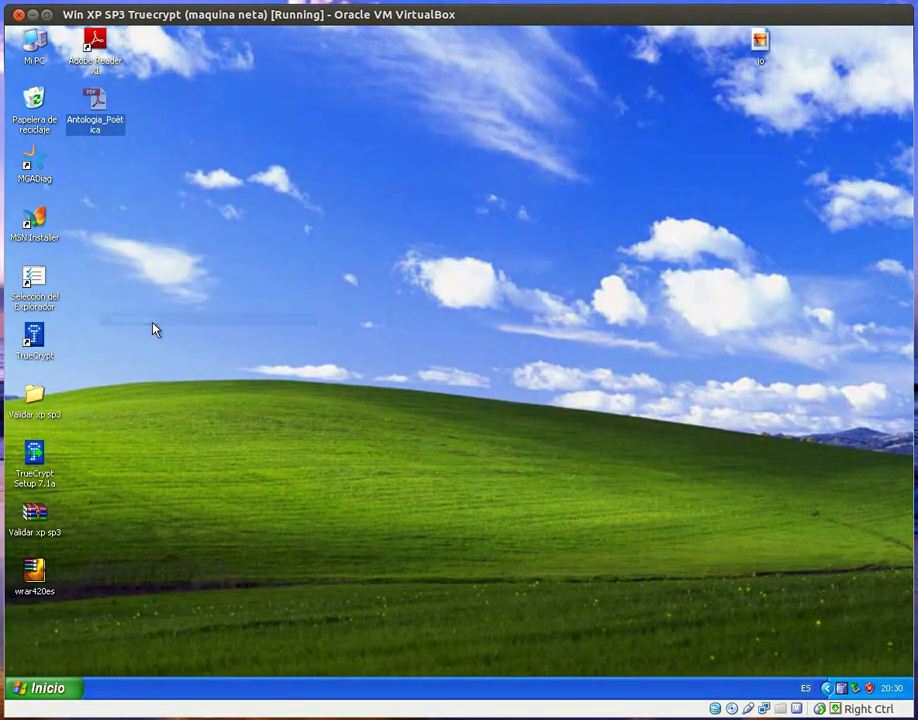
left_click_drag(202, 289, 223, 290)
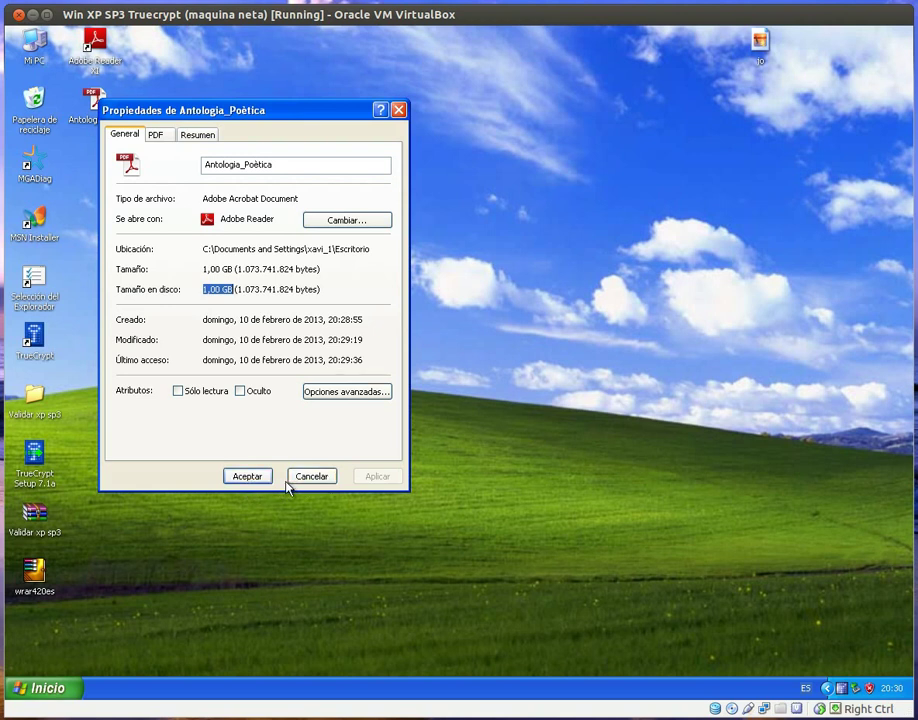
left_click(247, 476)
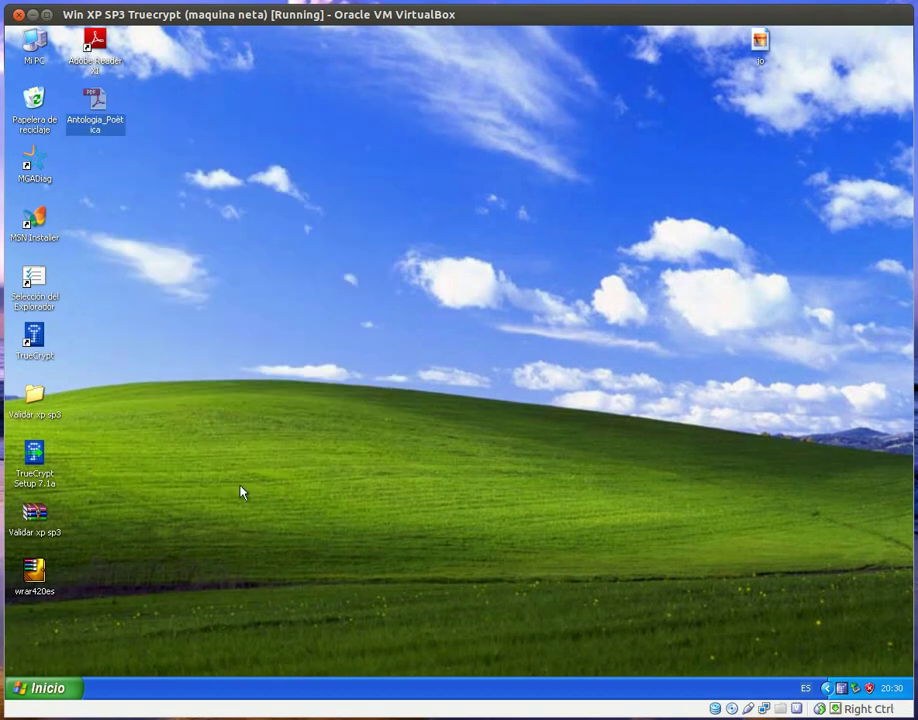
Create a new text document on the desktop and name it "dades importants".
left_click(42, 688)
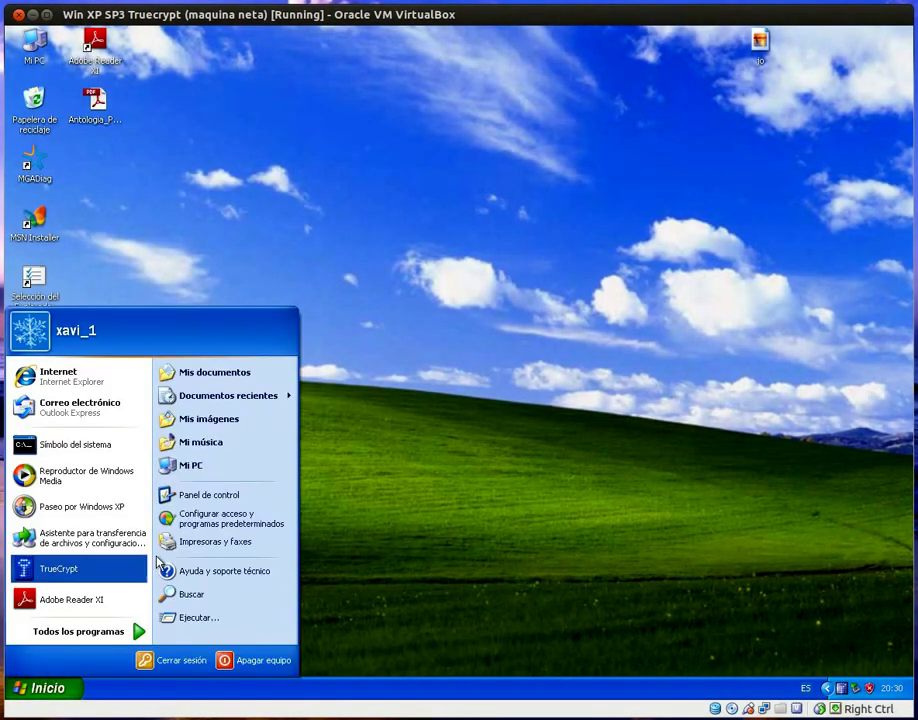
left_click(385, 395)
right_click(417, 308)
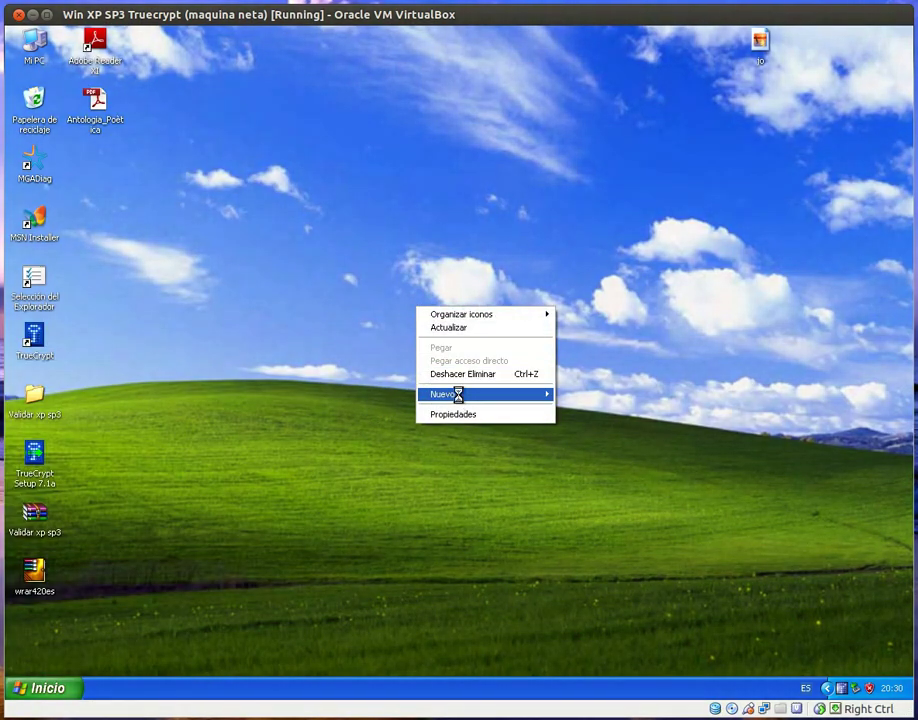
mouse_move(529, 396)
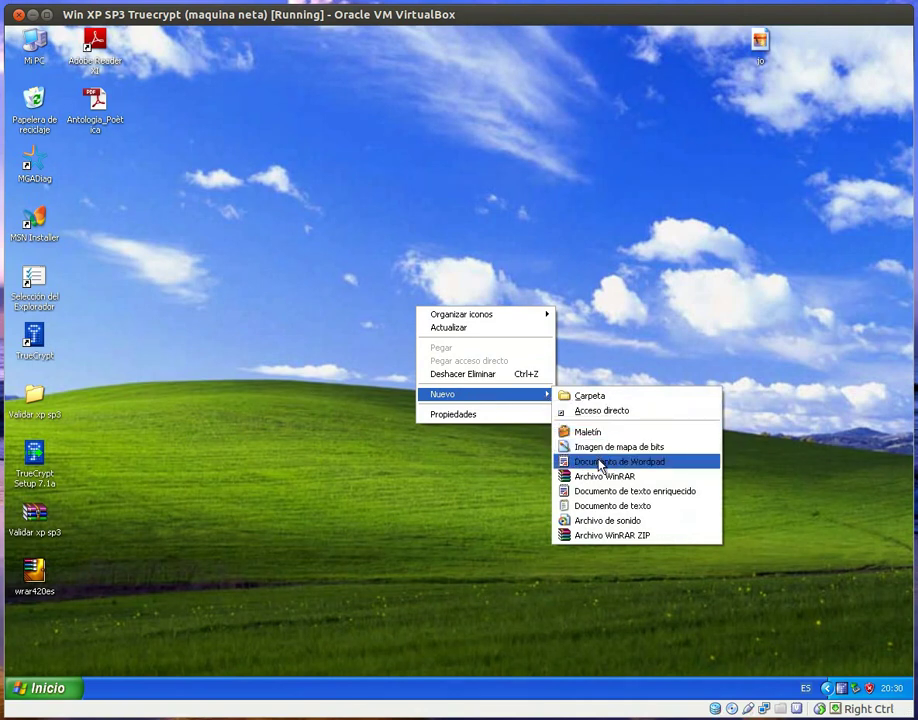
left_click(596, 506)
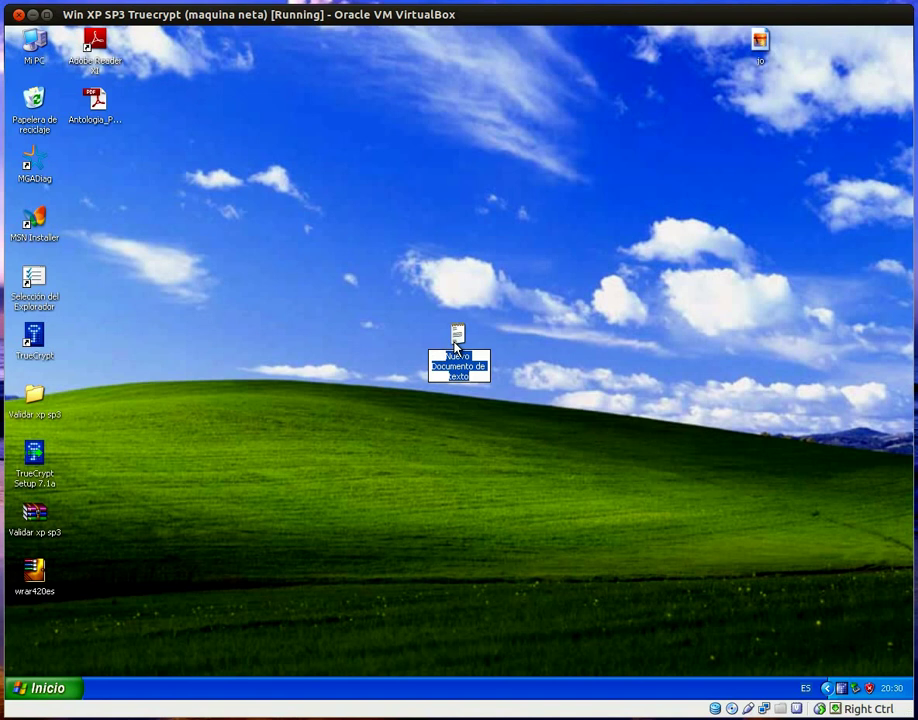
type("datos importants")
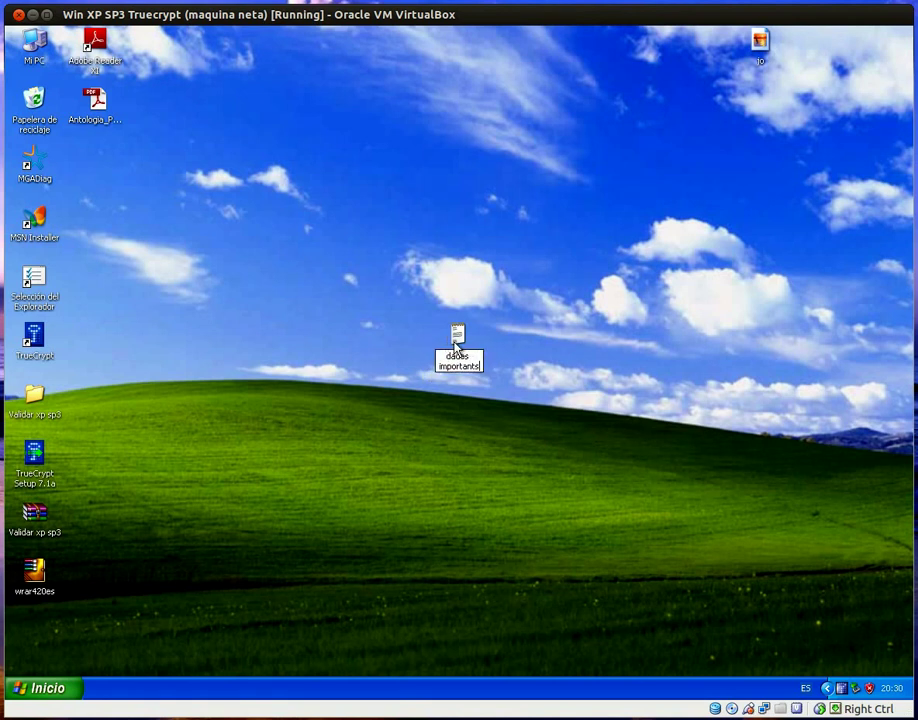
key("Return")
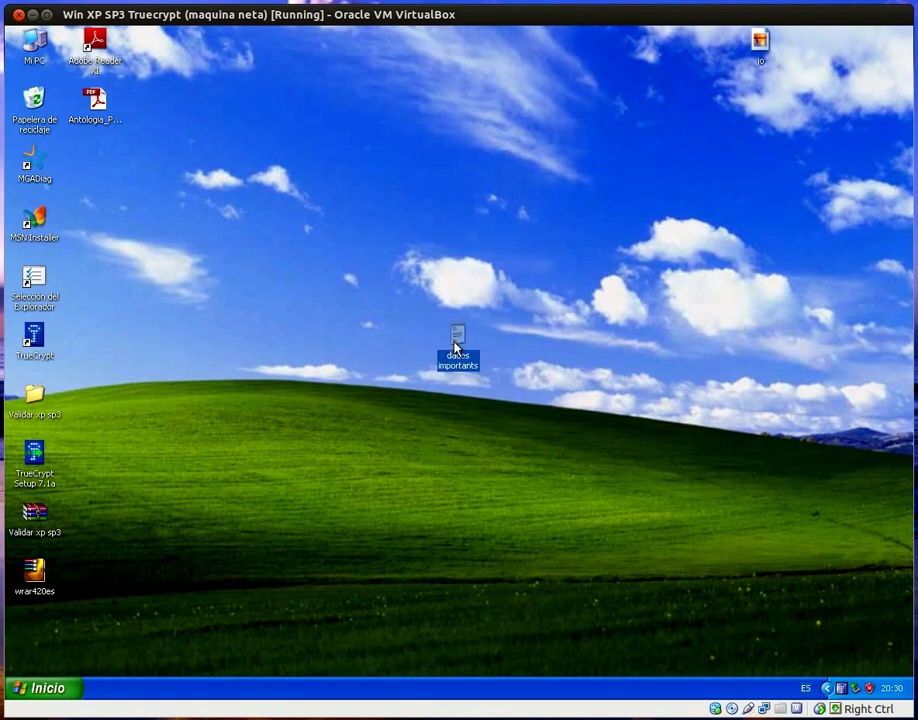
Write "contrasenya del banc" followed by asterisks and "tot un seguit de dades MOLT importants !!!!!!!" in dades importants, and save it.
double_click(457, 347)
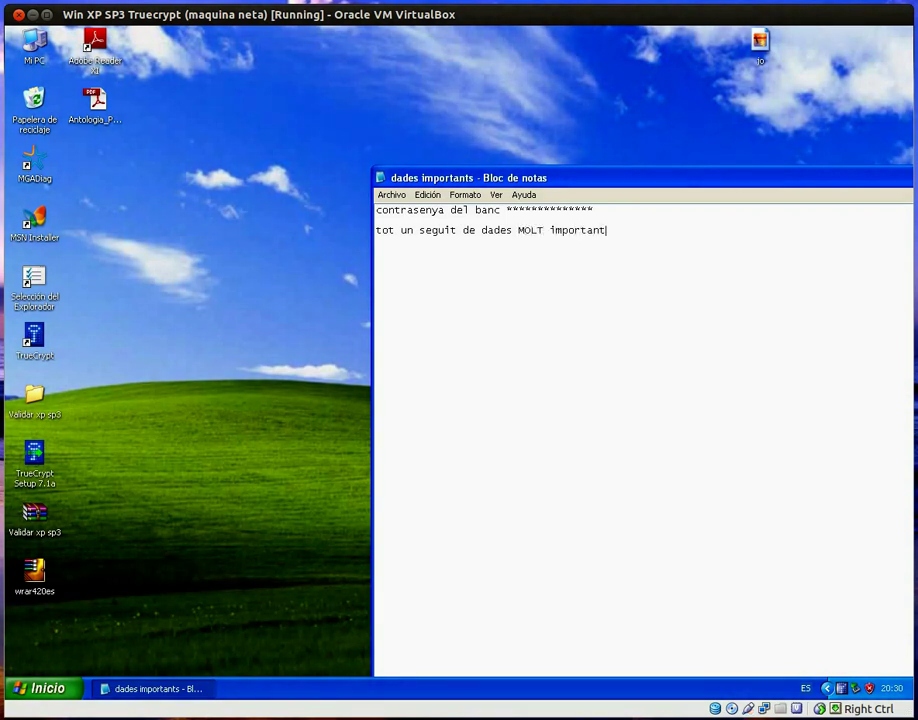
type("!!!!!!!")
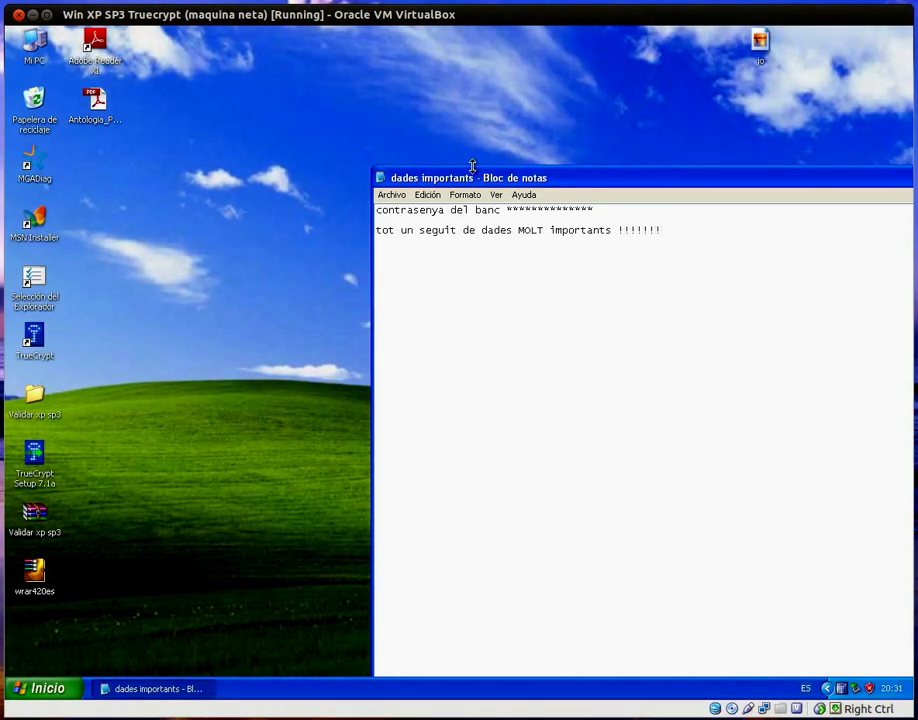
left_click_drag(475, 175, 282, 110)
left_click(203, 129)
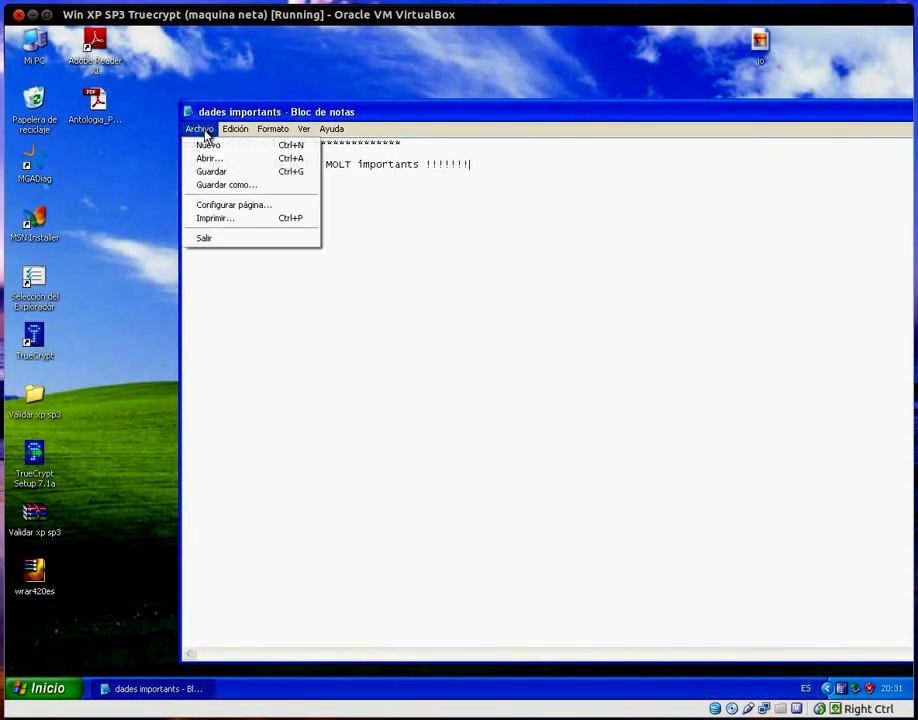
left_click(208, 173)
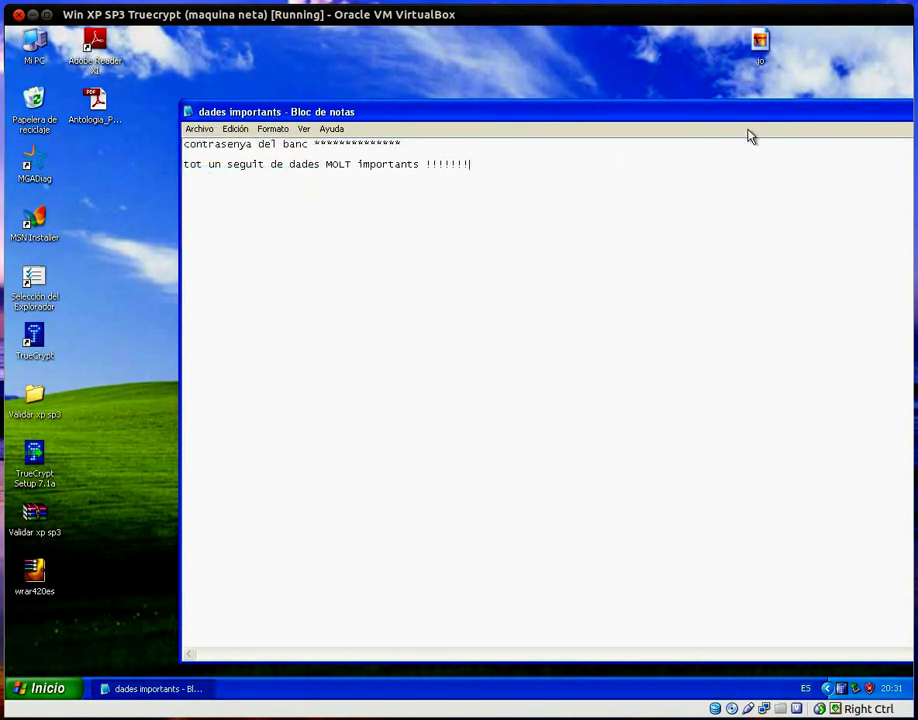
Close the saved text document and move dades importants beneath Antologia_Poètica on the desktop.
left_click_drag(766, 119, 483, 151)
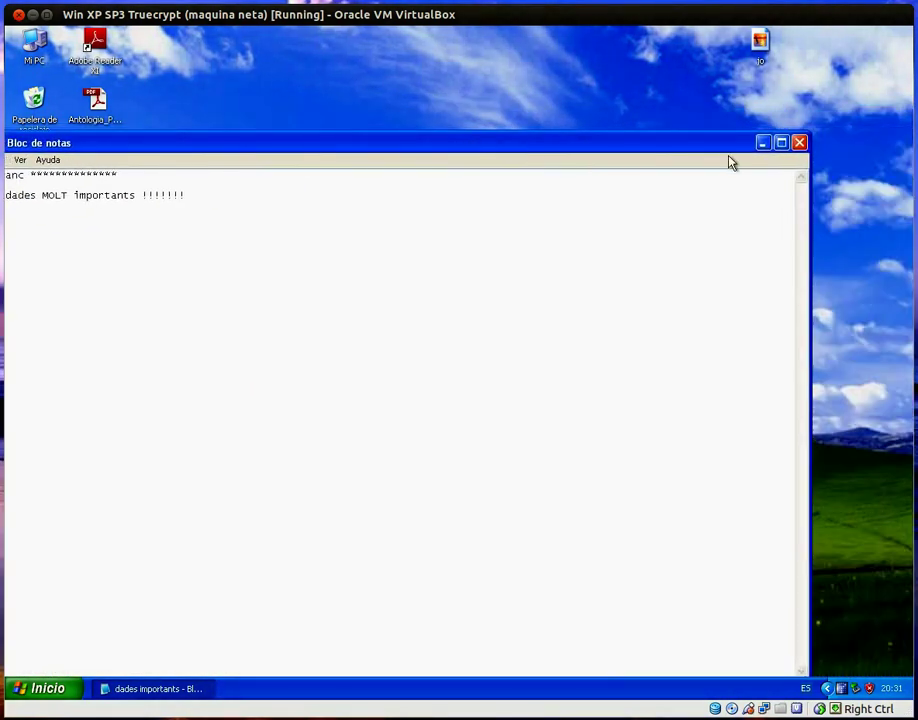
left_click(799, 142)
left_click_drag(463, 350, 325, 265)
left_click_drag(135, 178, 100, 176)
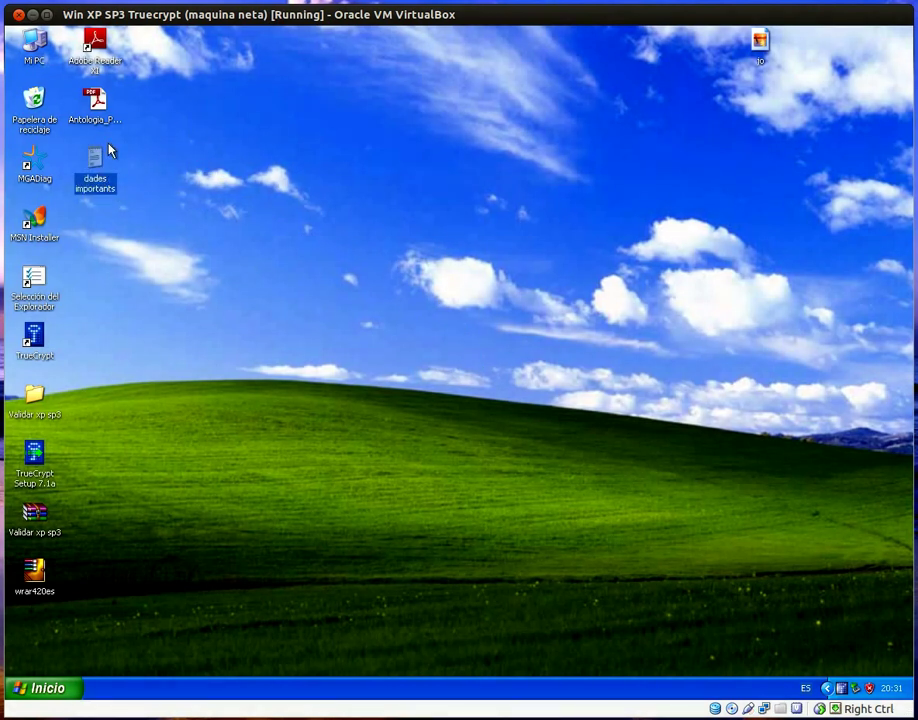
Open TrueCrypt, choose drive letter K:, and select the desktop file Antologia_Poètica as the volume.
double_click(34, 345)
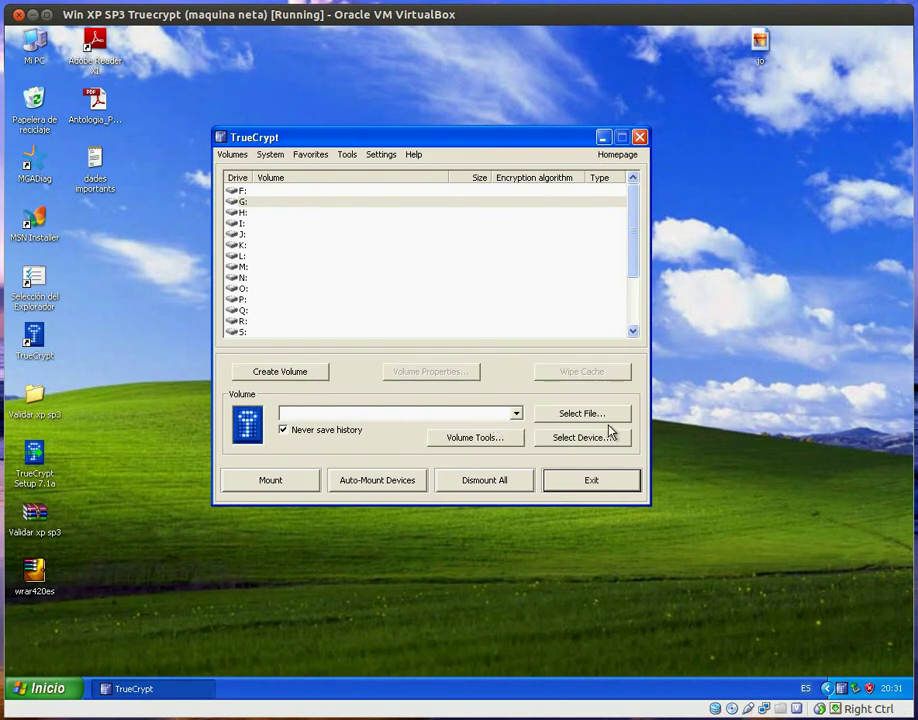
left_click(237, 246)
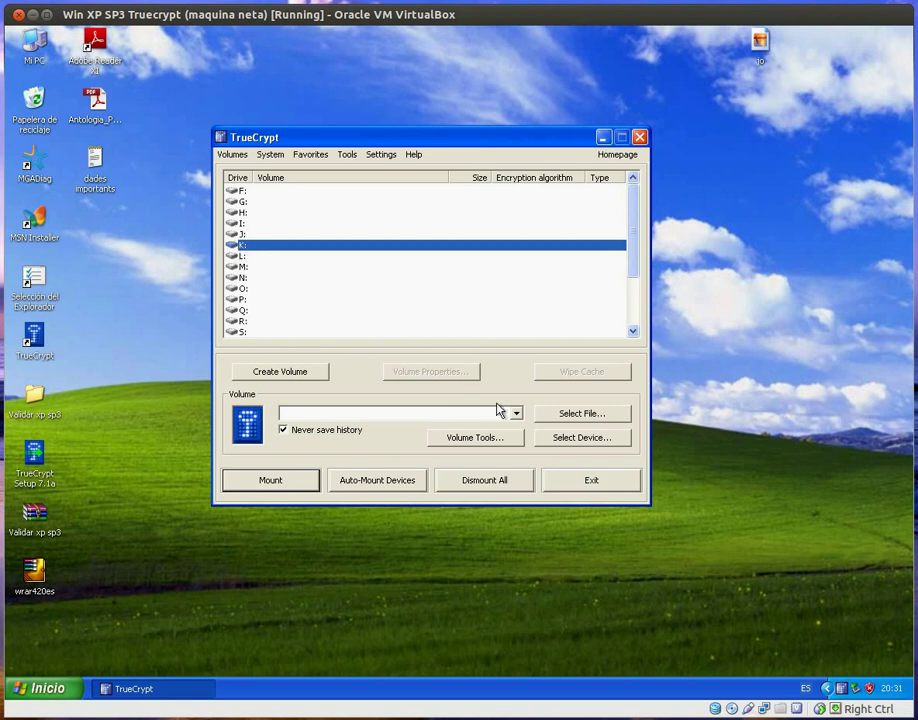
left_click(248, 290)
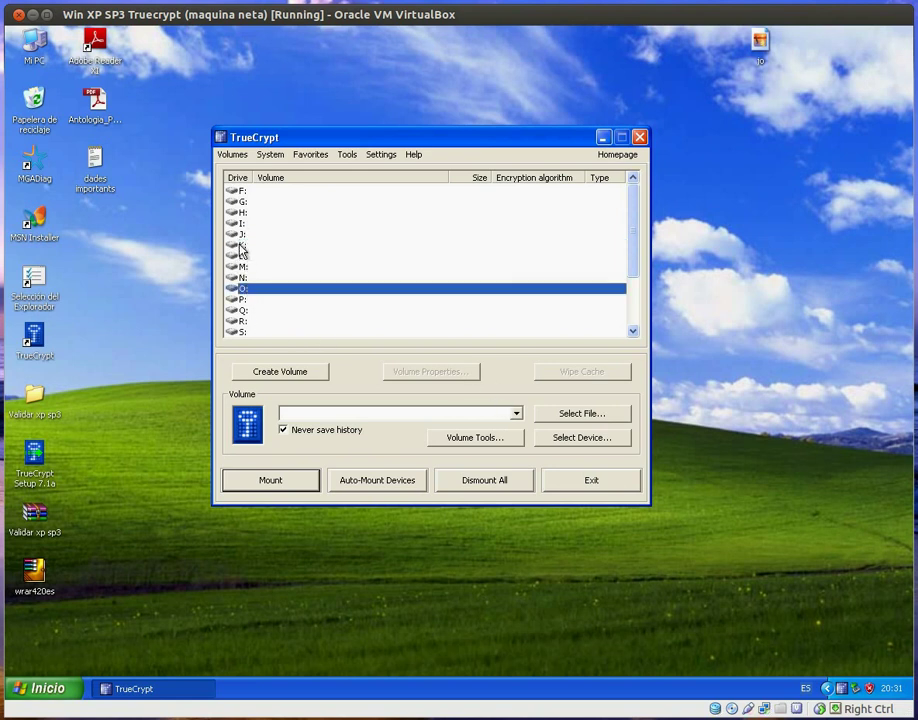
left_click(240, 247)
left_click(576, 416)
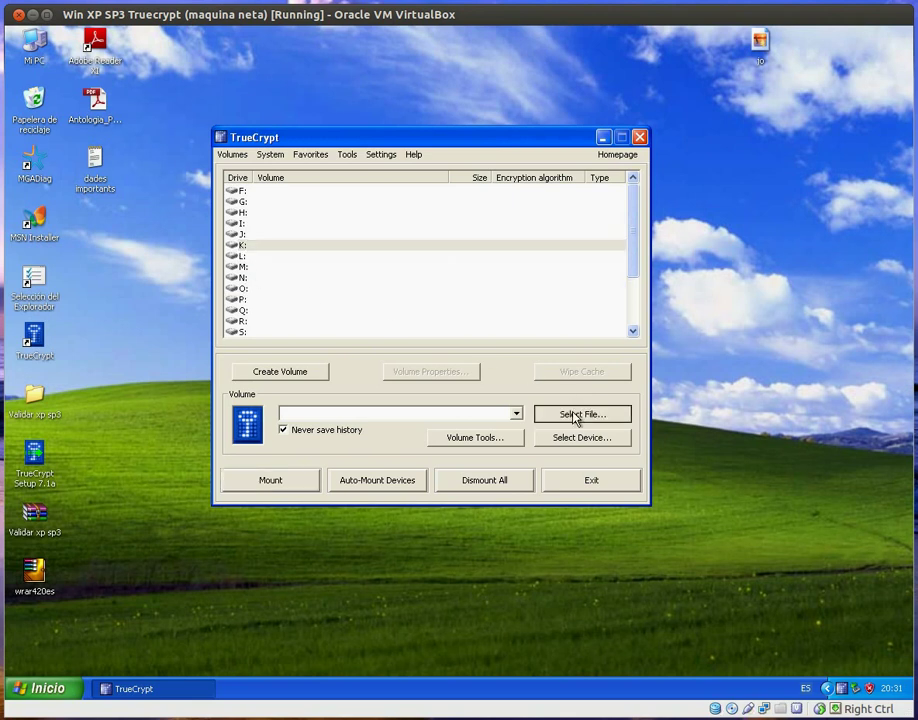
left_click(222, 266)
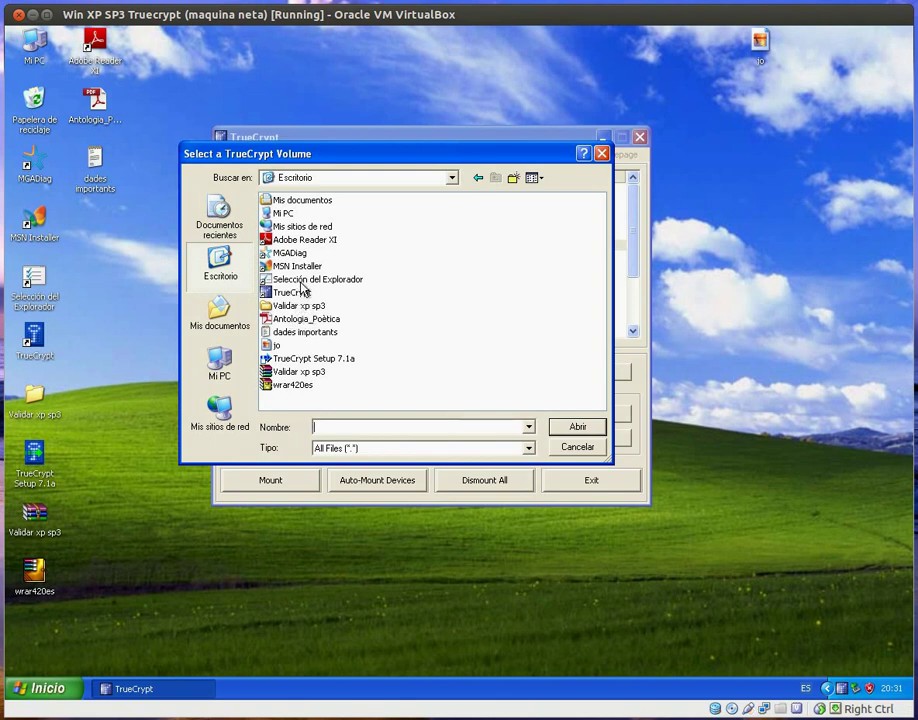
left_click(306, 318)
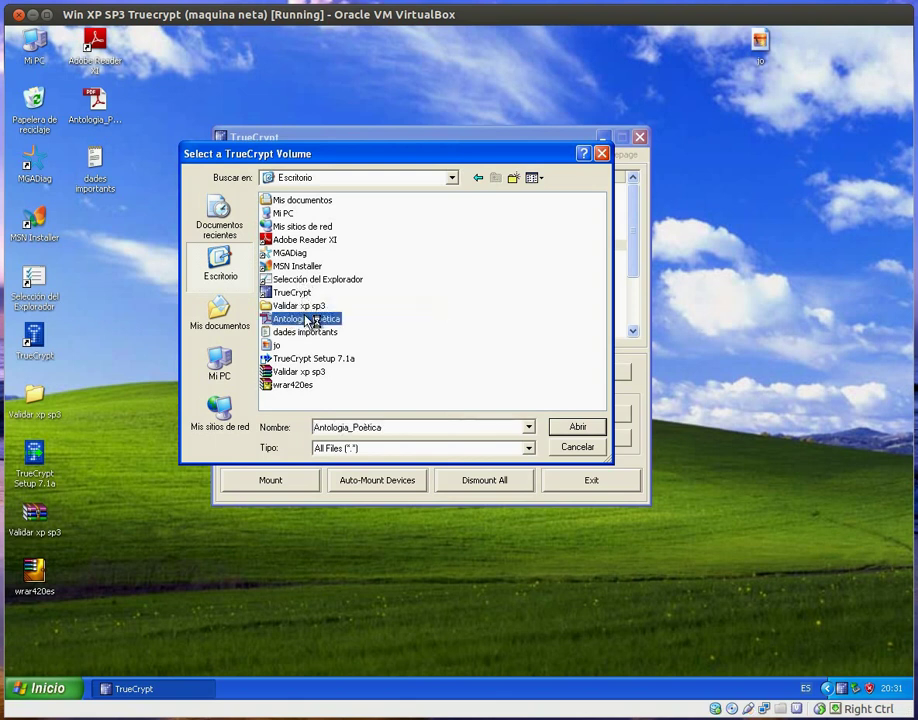
left_click(582, 428)
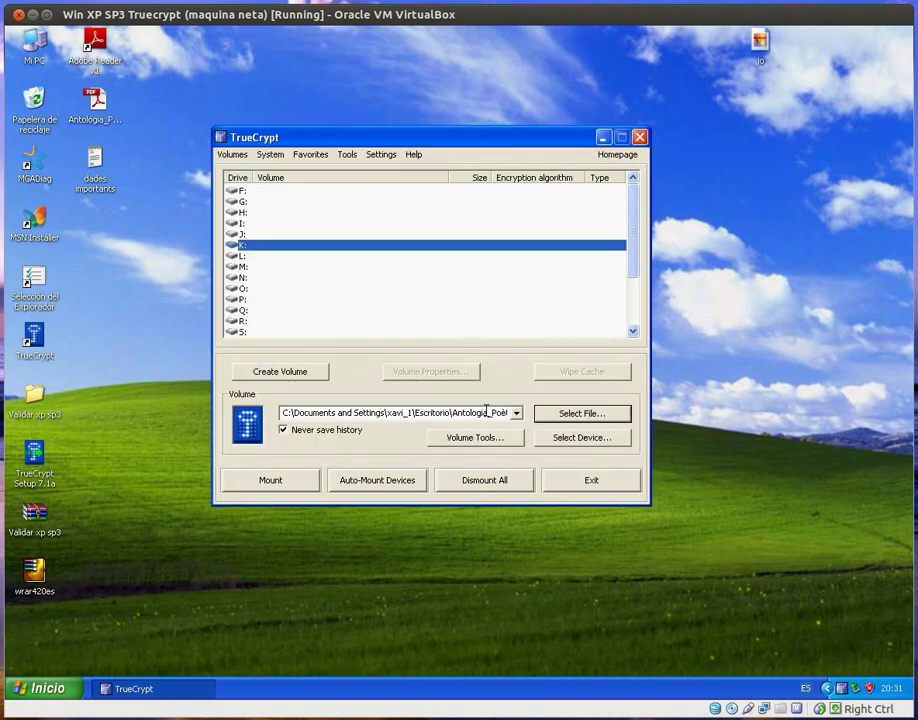
Try to mount the volume on K: using only the volume password, without keyfiles.
left_click(268, 483)
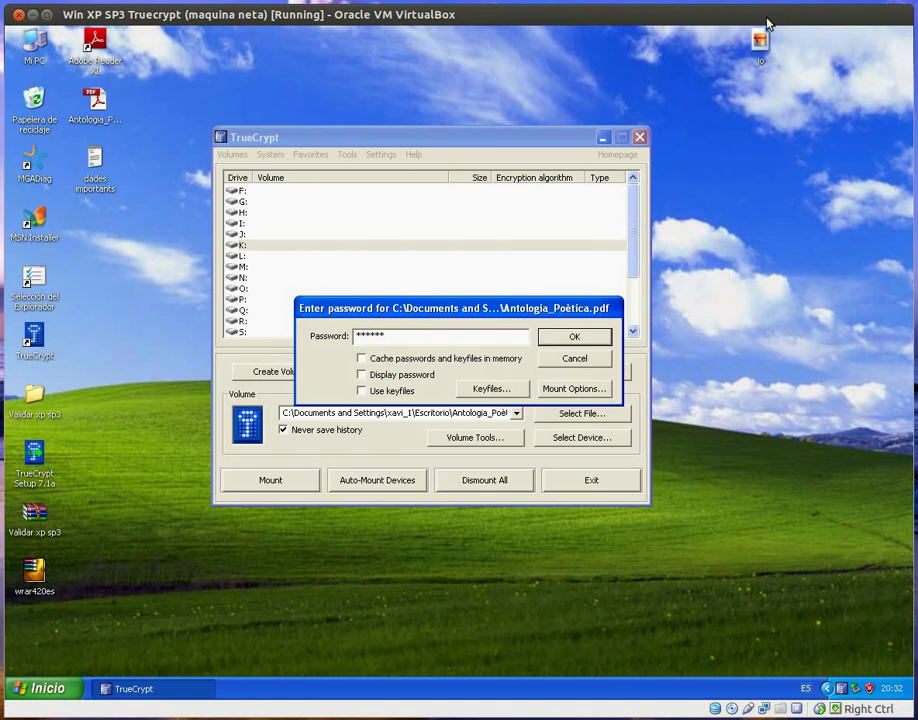
left_click(548, 335)
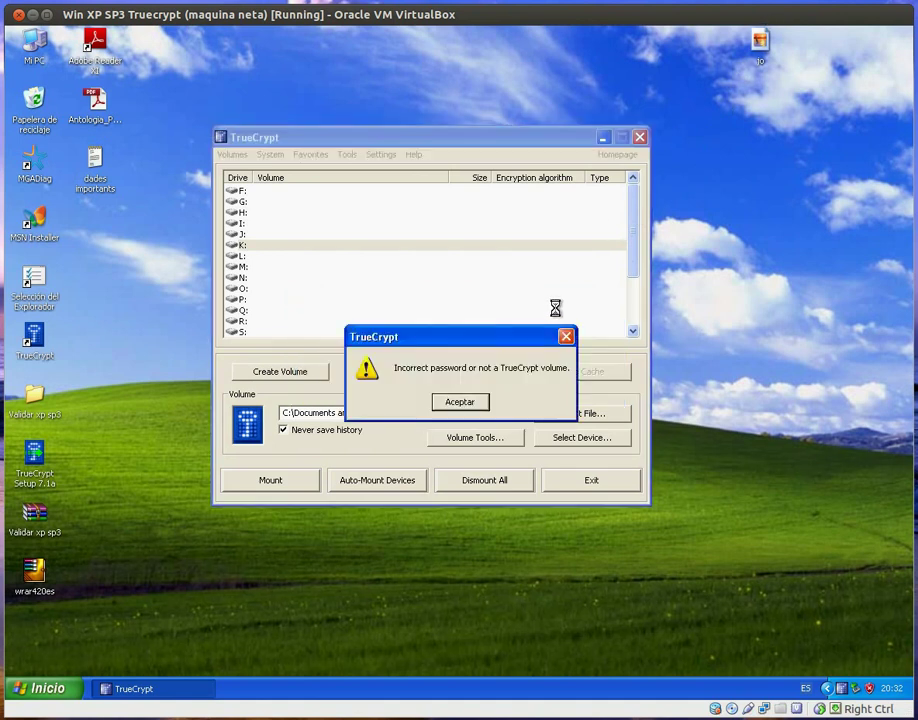
left_click(460, 403)
Mount the volume on K: by entering the volume password and adding the desktop picture jo.JPG as keyfile.
type("**")
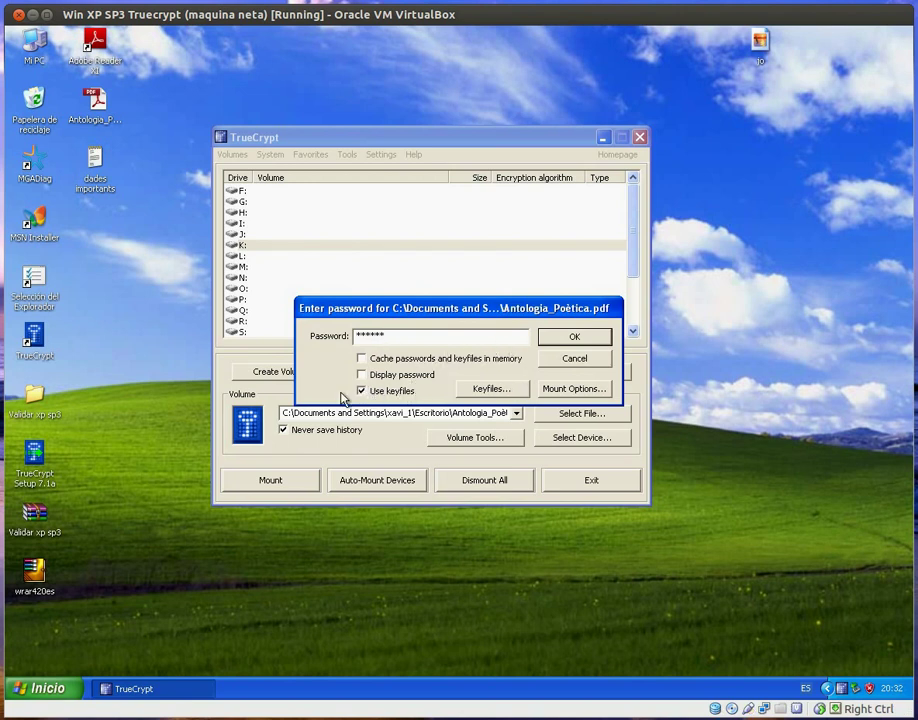
left_click(492, 391)
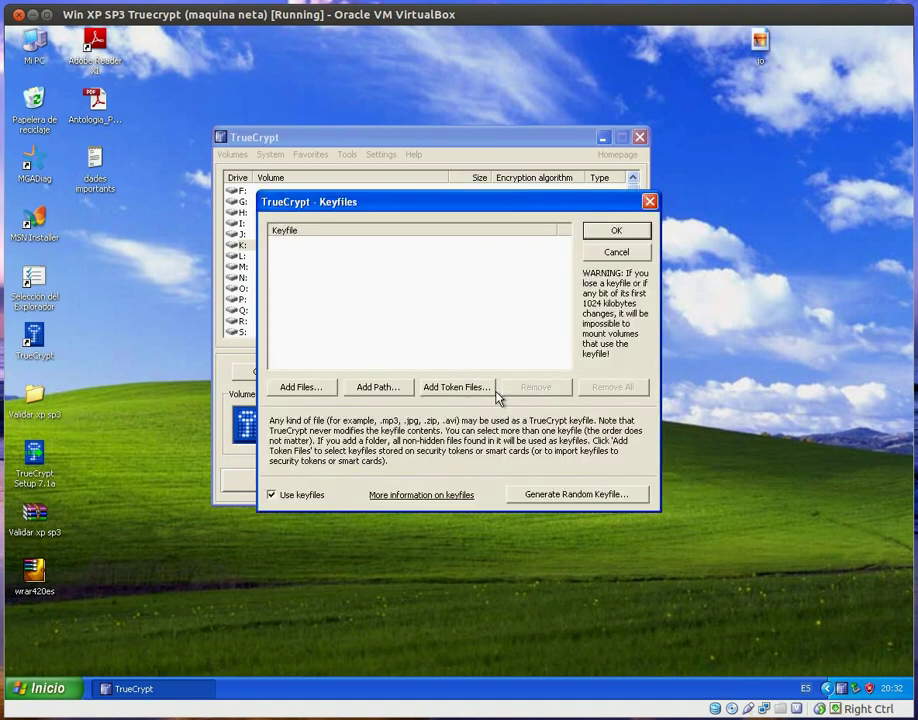
left_click(302, 388)
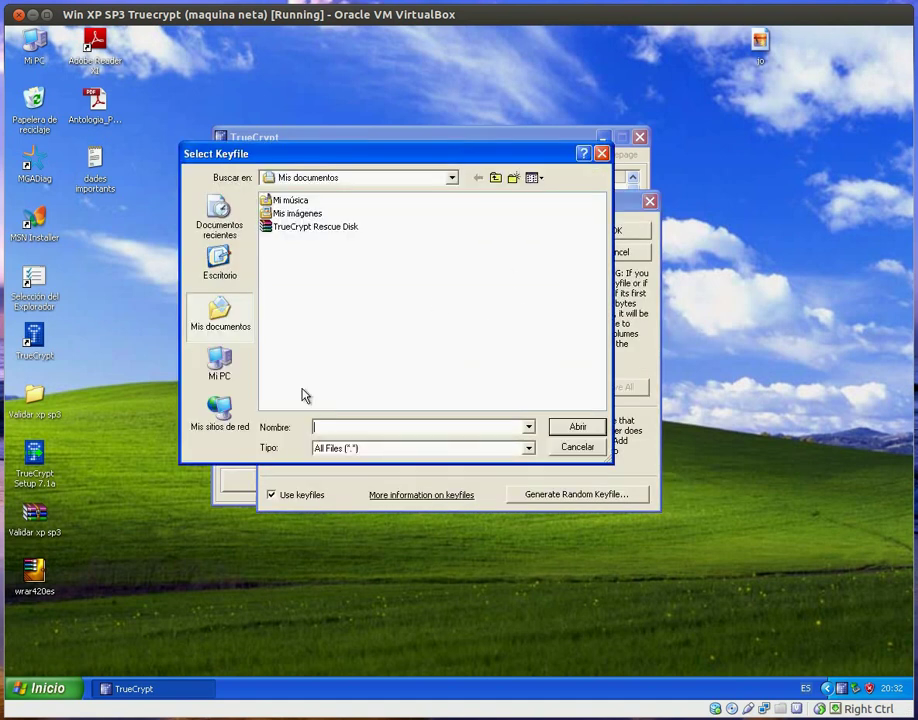
left_click(221, 264)
left_click(290, 346)
left_click(578, 427)
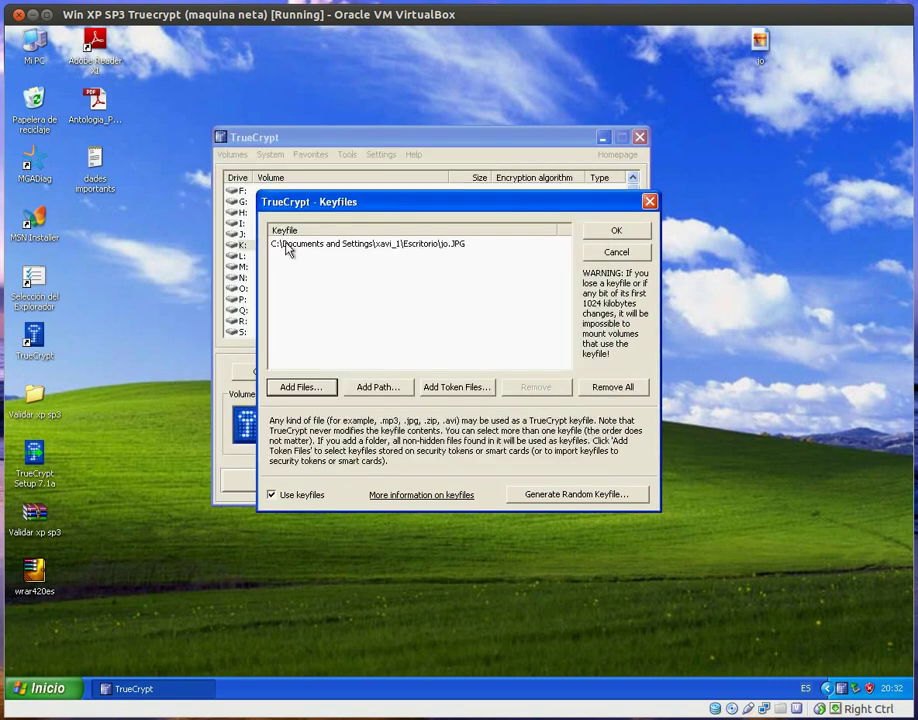
double_click(762, 45)
left_click(616, 231)
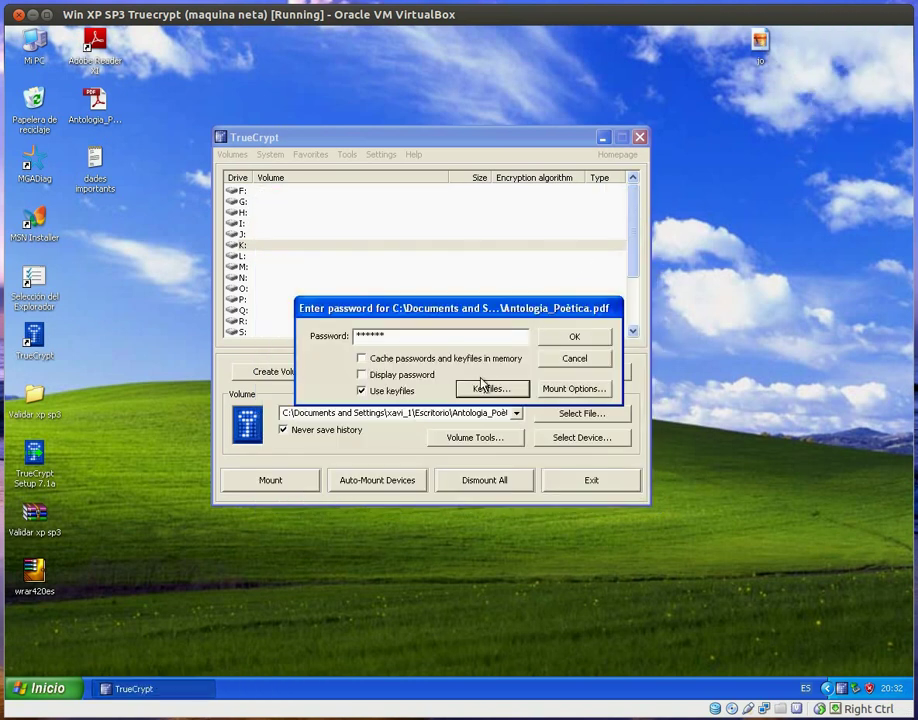
left_click(577, 338)
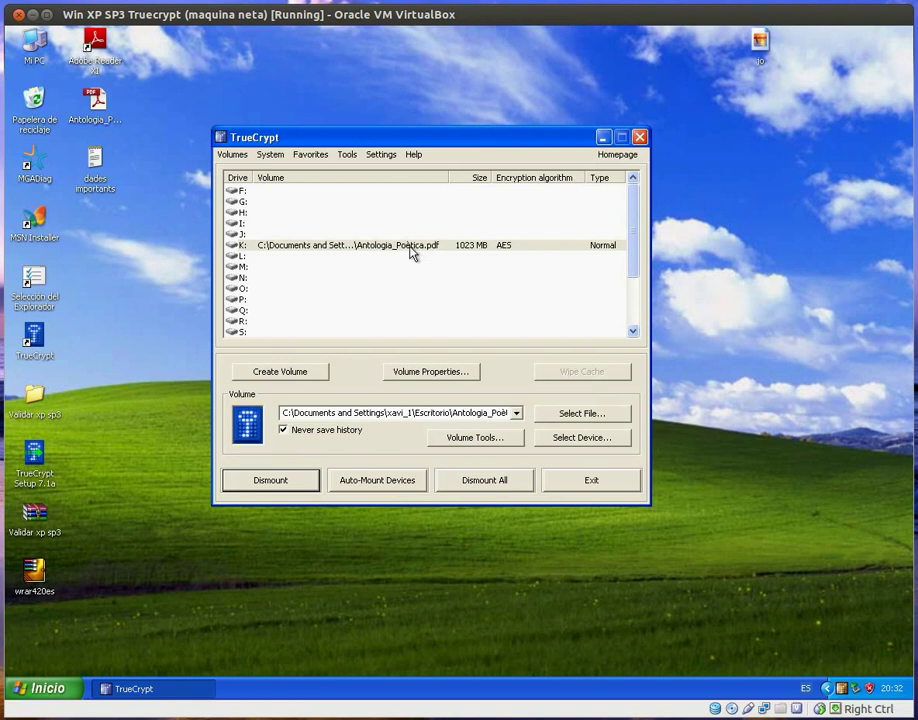
Minimize TrueCrypt and open the mounted drive Disco local (K:) from Mi PC.
left_click(603, 139)
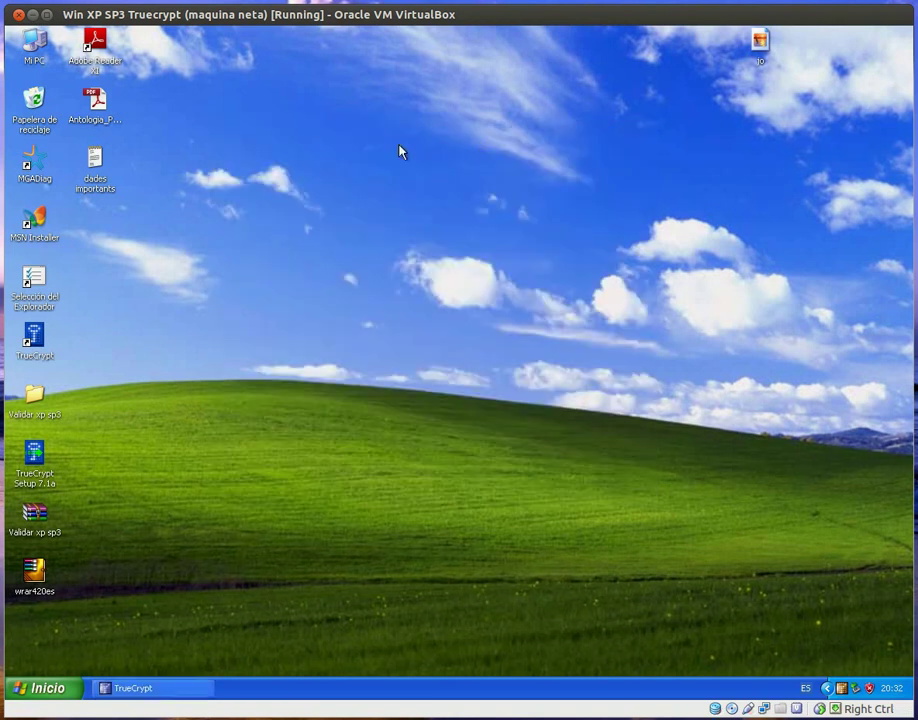
double_click(35, 44)
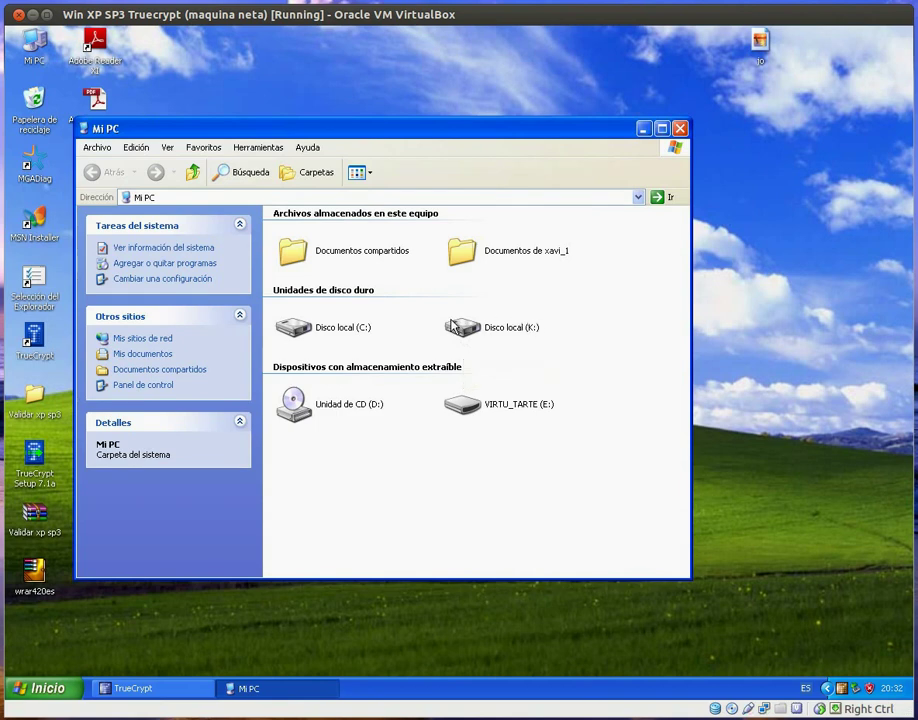
double_click(469, 333)
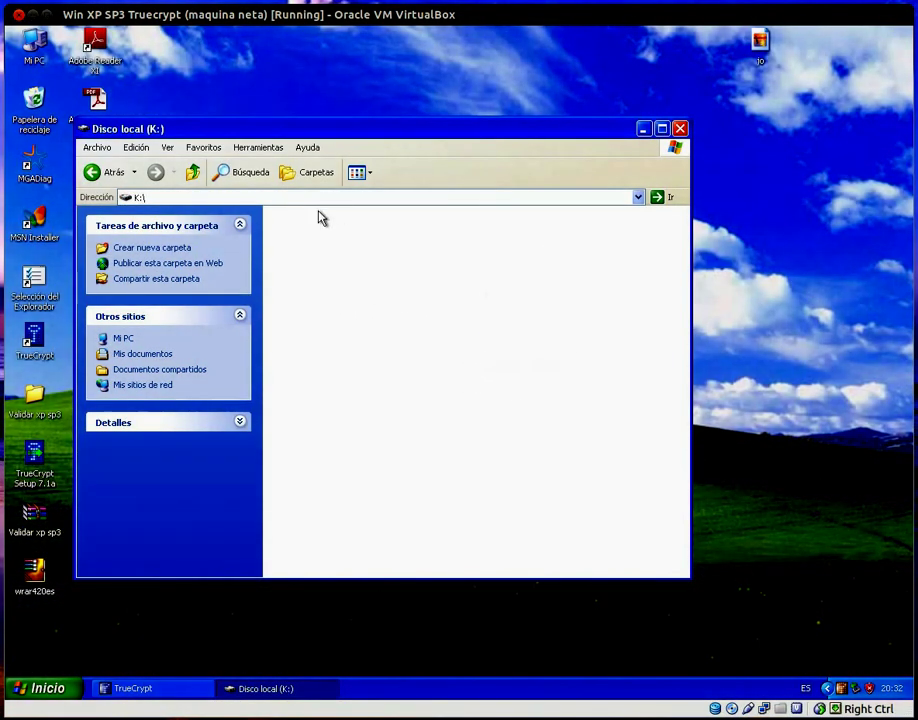
Copy the desktop file dades importants onto drive K:, send the desktop original to the recycle bin, and close the drive window.
left_click_drag(441, 136, 427, 104)
left_click_drag(95, 162, 475, 344)
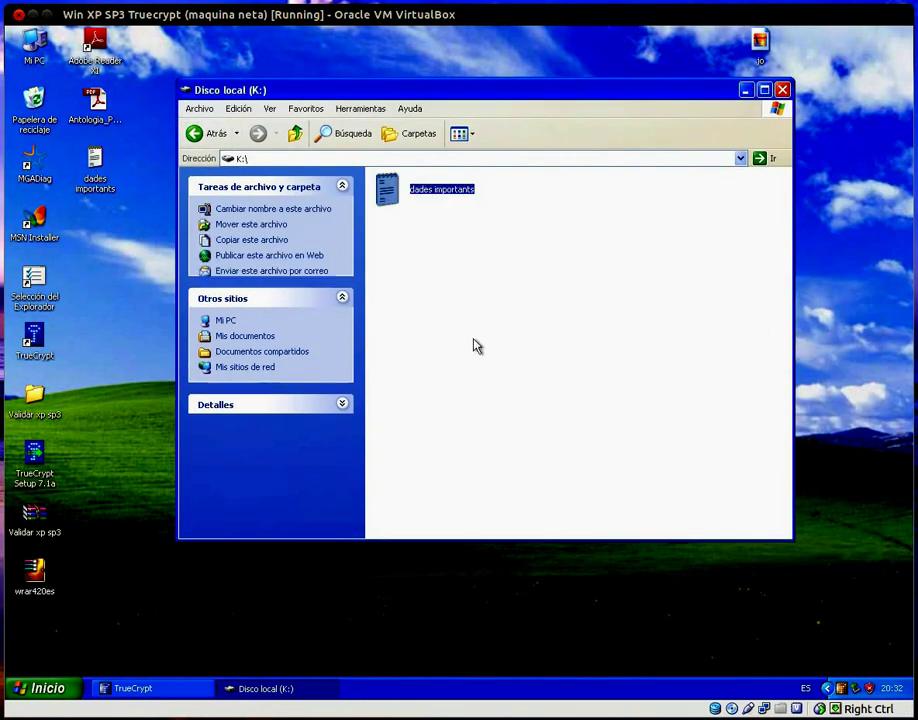
left_click(95, 165)
key("Delete")
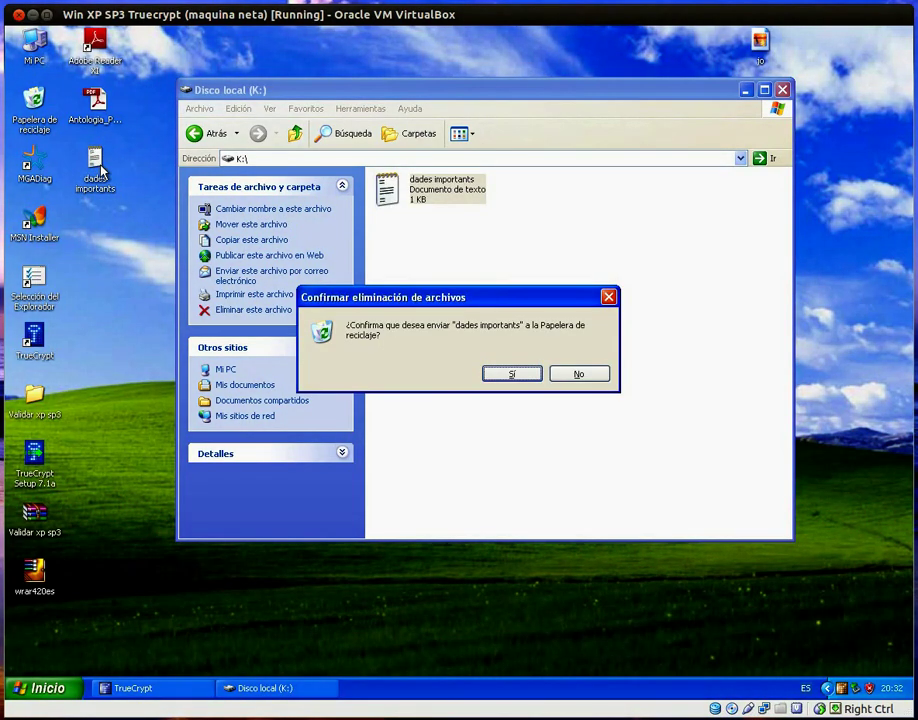
left_click(513, 374)
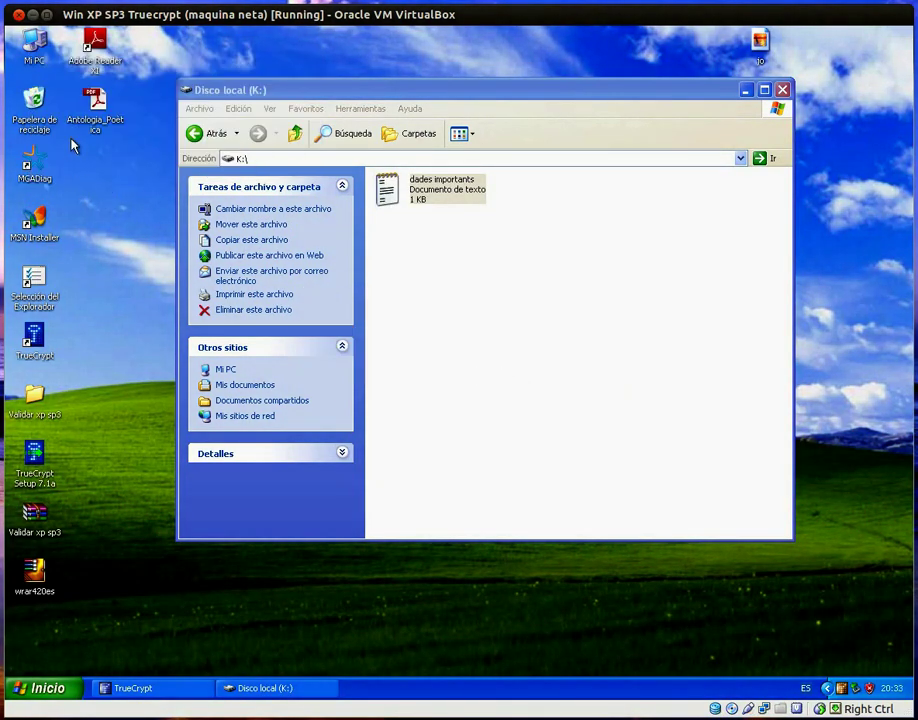
left_click(783, 89)
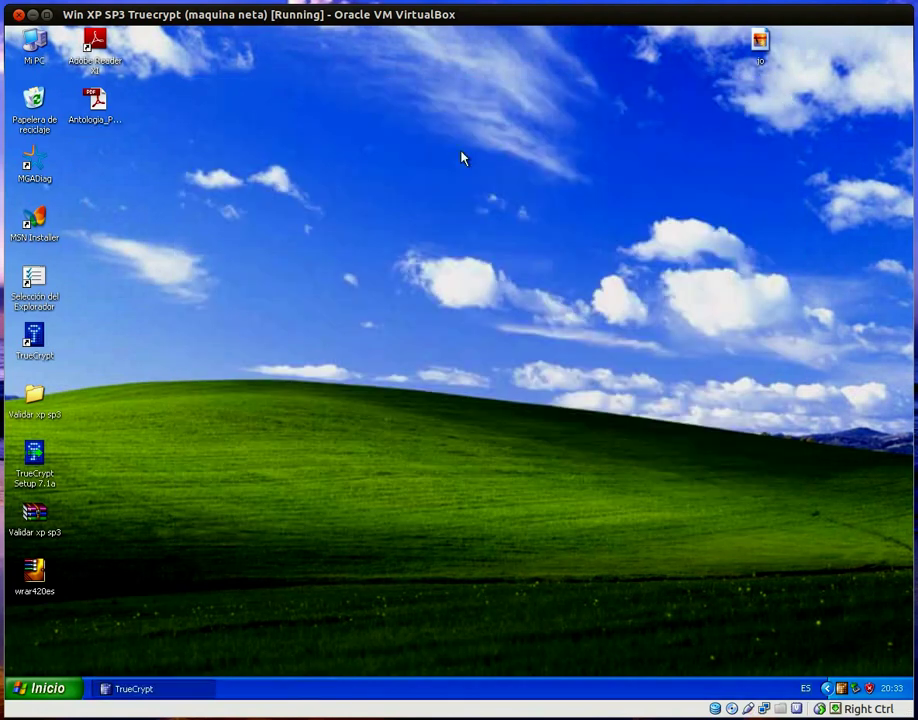
Check the drives listed in Mi PC before and after exiting TrueCrypt without dismounting K:.
double_click(42, 38)
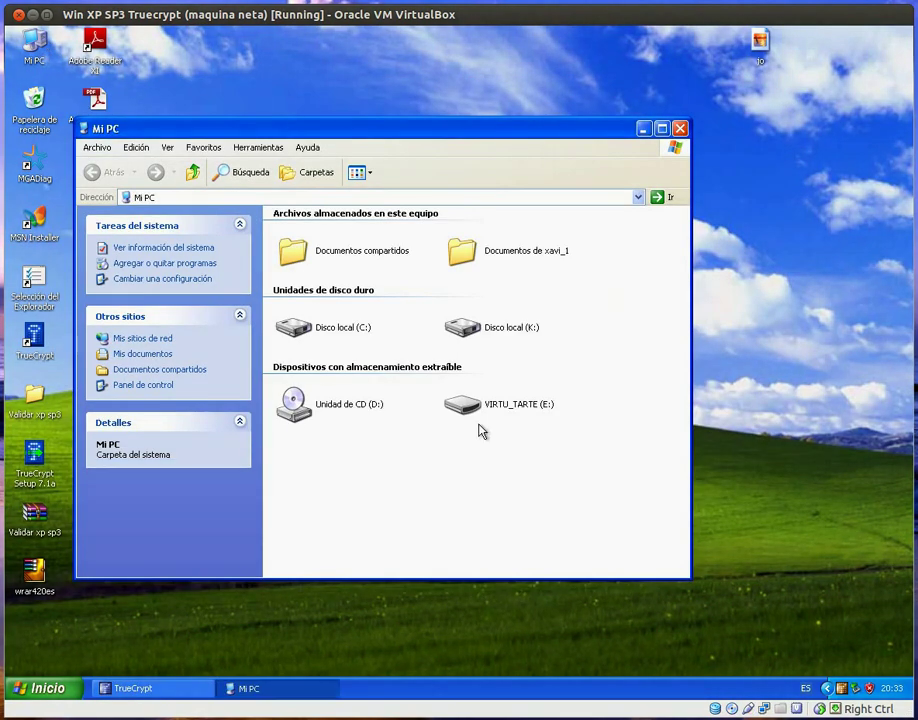
left_click(680, 129)
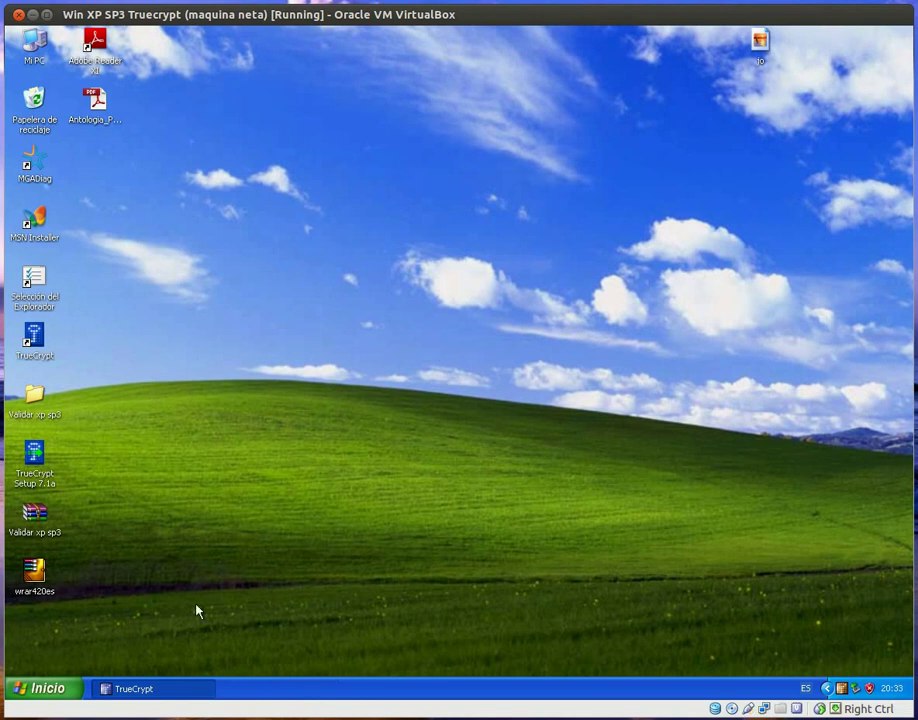
left_click(172, 690)
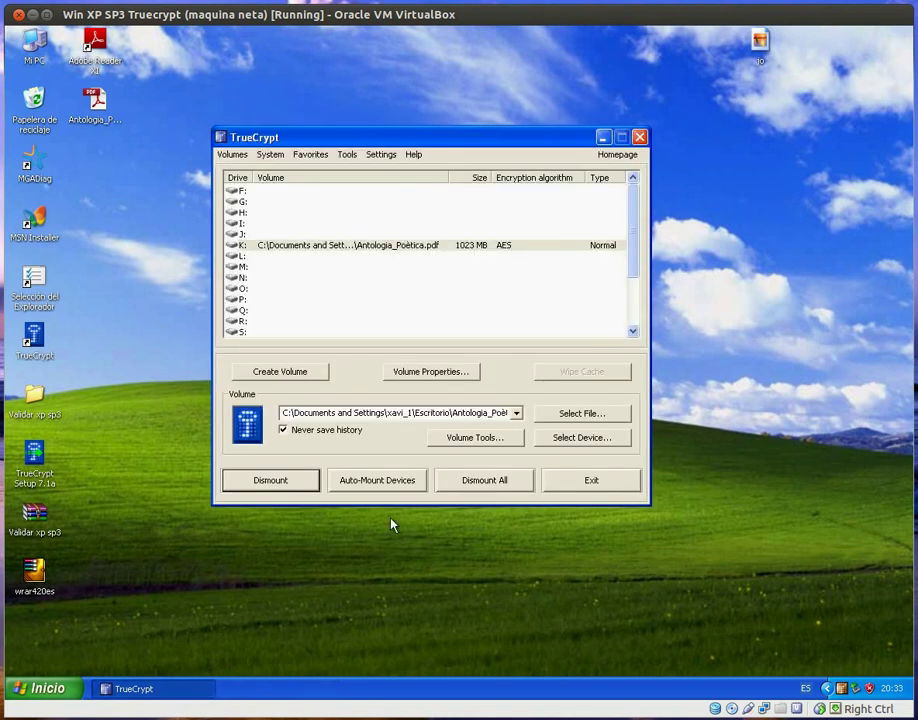
left_click(591, 482)
double_click(34, 40)
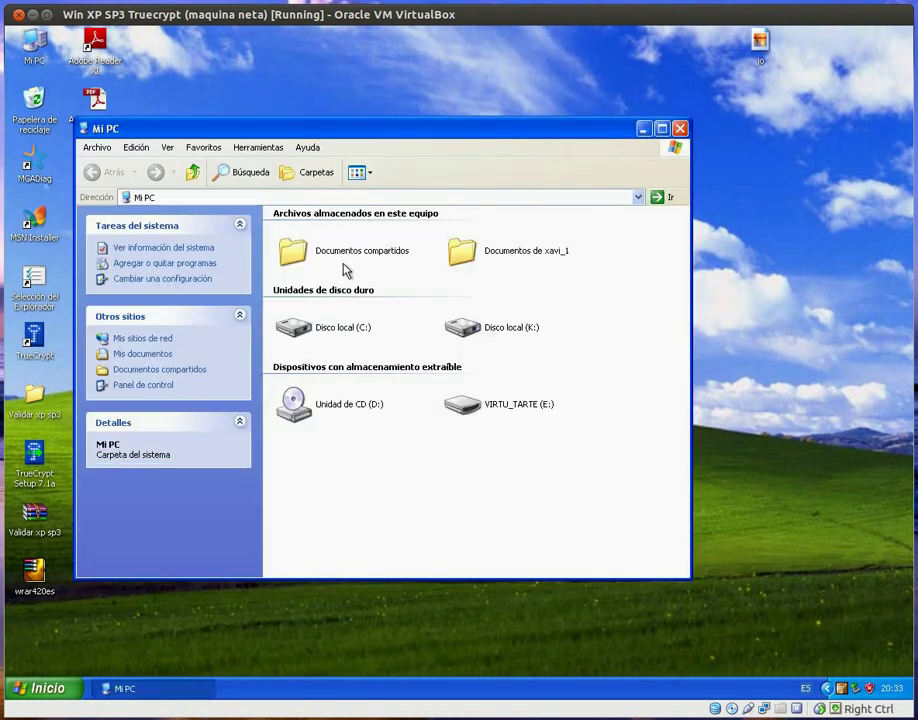
left_click(680, 129)
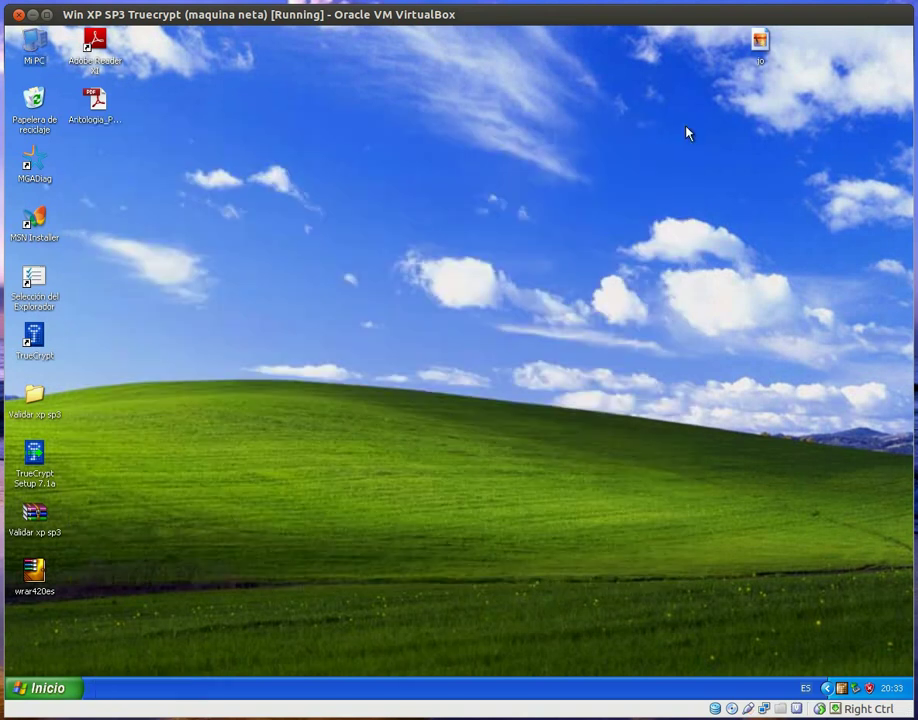
Reopen TrueCrypt, dismount the volume on K:, exit, and check the drives listed in Mi PC.
double_click(36, 333)
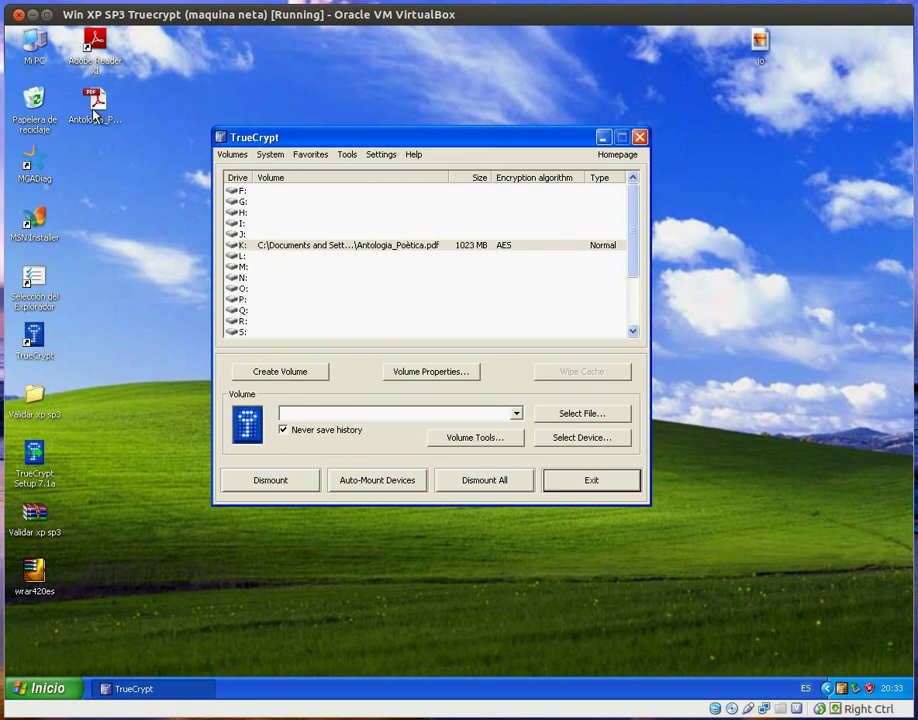
left_click(322, 246)
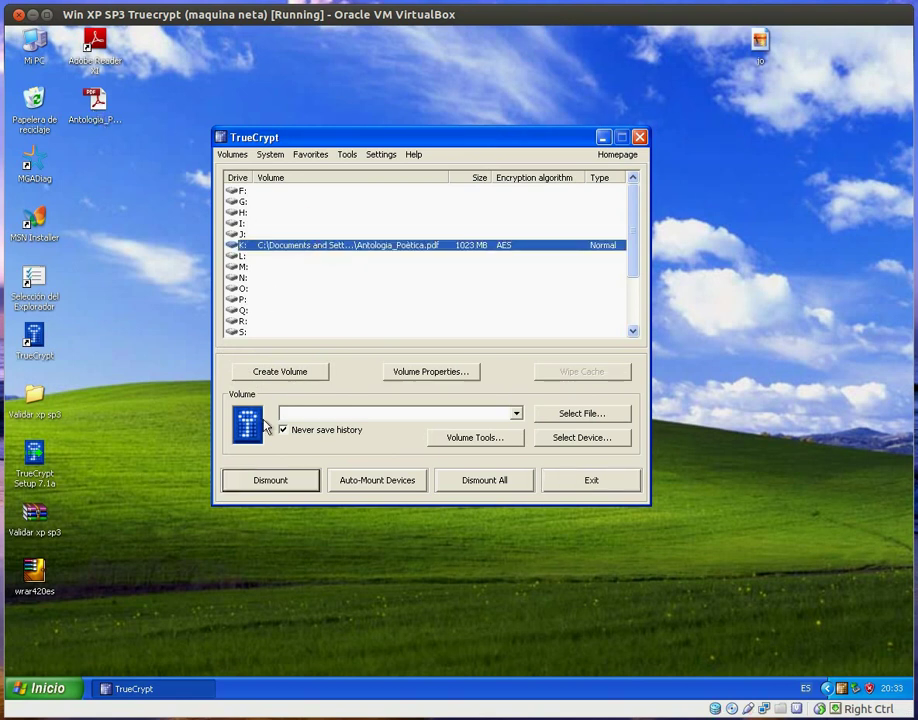
left_click(258, 482)
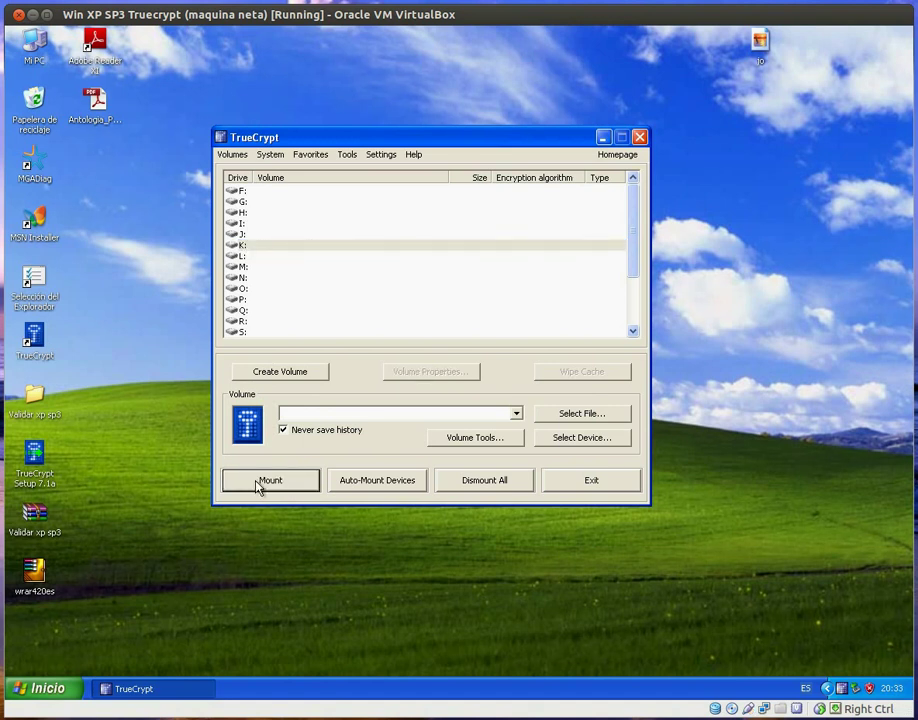
left_click(584, 484)
double_click(34, 42)
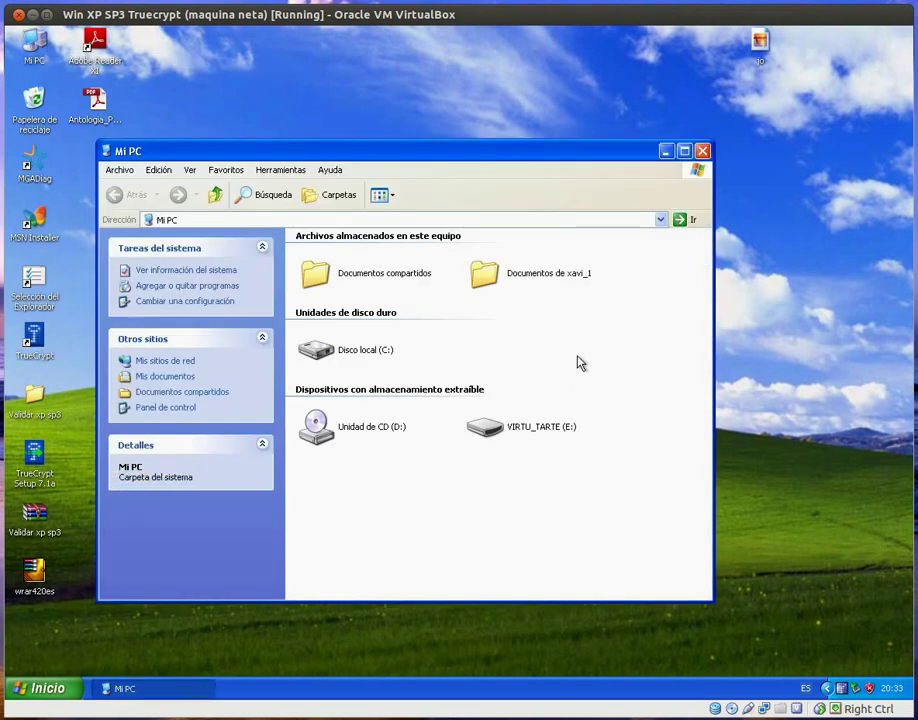
left_click(703, 151)
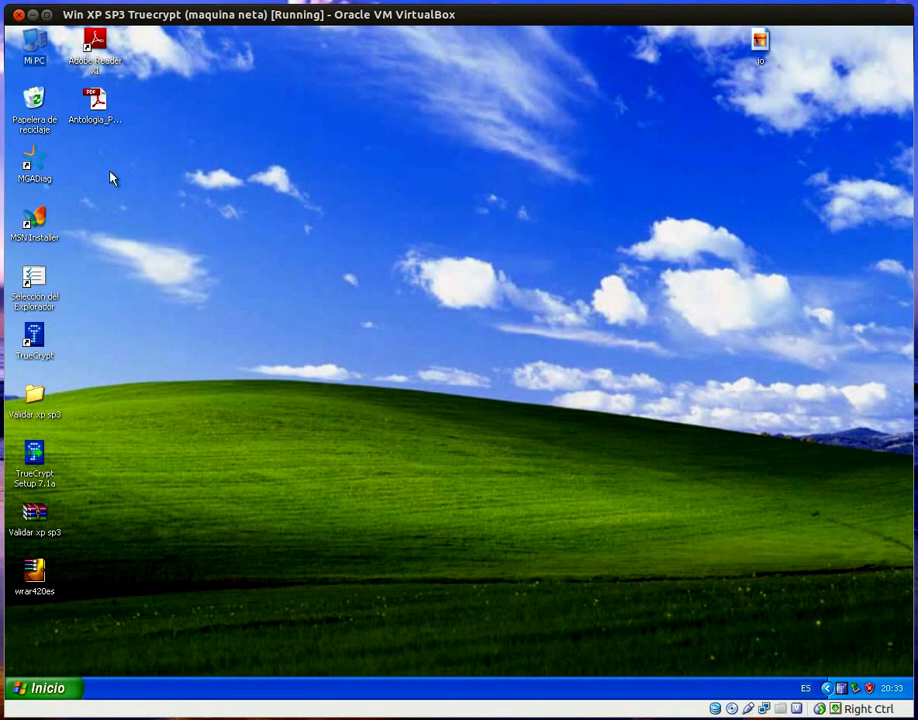
Try to open the desktop file Antologia_Poètica in Adobe Reader, then close the reader.
double_click(92, 102)
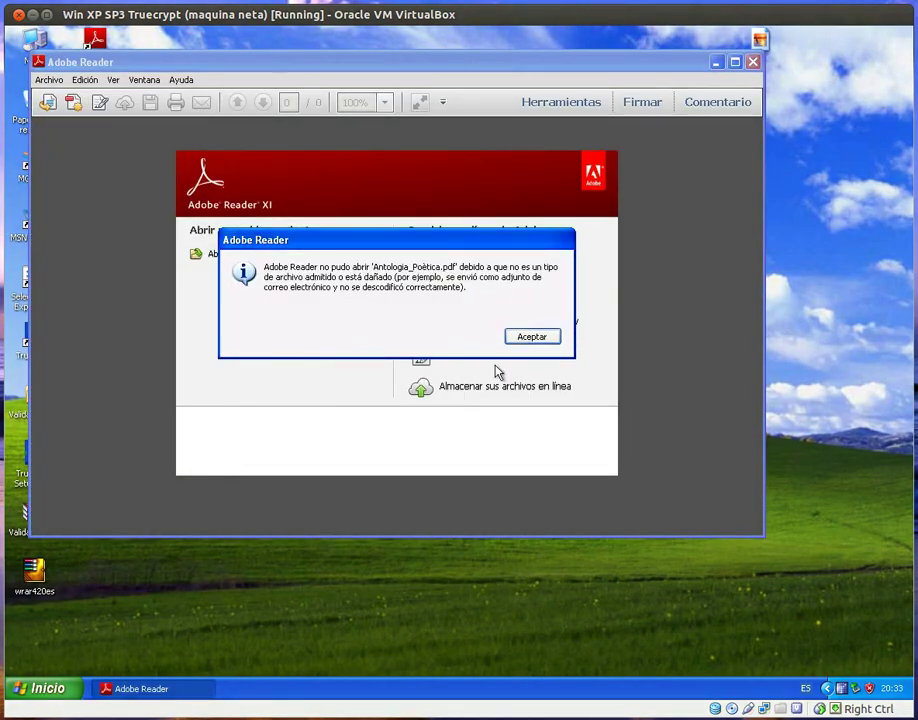
left_click(537, 340)
left_click(752, 62)
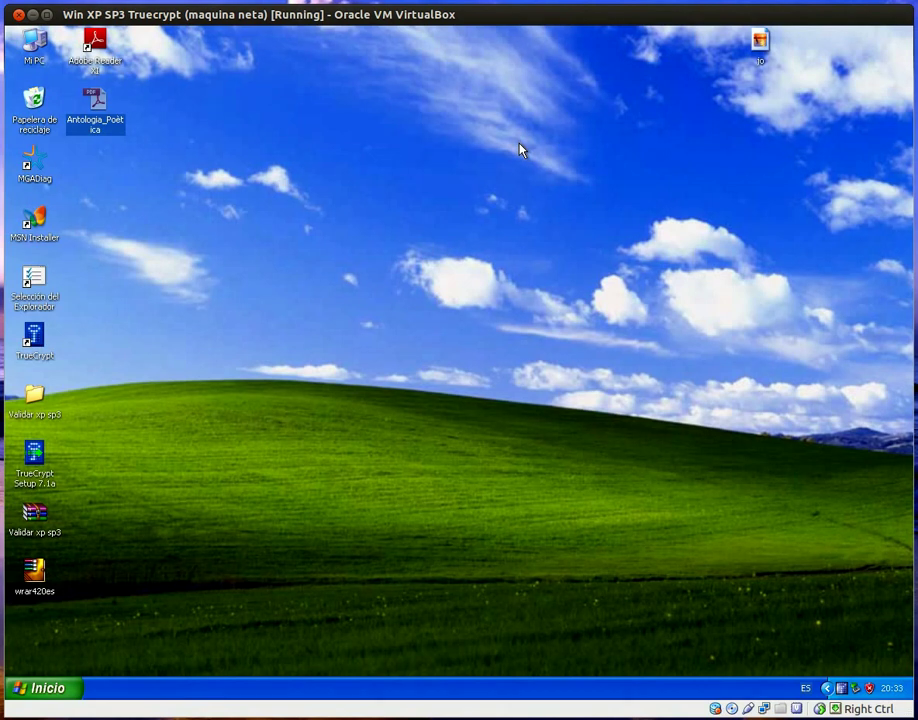
mouse_move(100, 125)
left_mouse_down()
mouse_move(167, 195)
mouse_move(463, 242)
mouse_move(265, 192)
mouse_move(110, 96)
mouse_move(114, 118)
left_mouse_up()
left_click(236, 215)
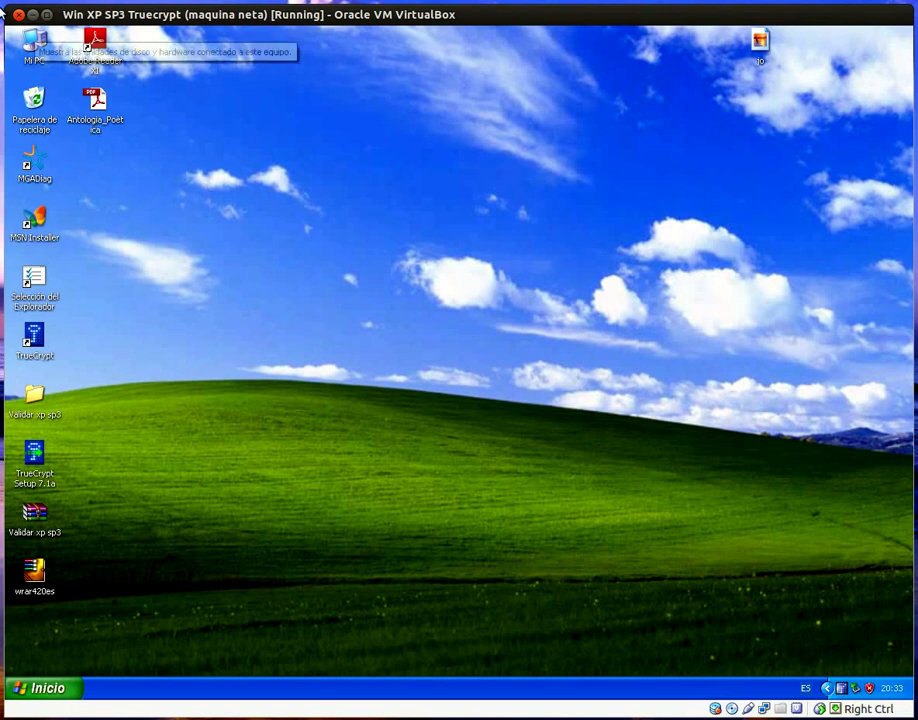
mouse_move(93, 105)
left_mouse_down()
mouse_move(129, 94)
mouse_move(167, 45)
mouse_move(93, 107)
left_mouse_up()
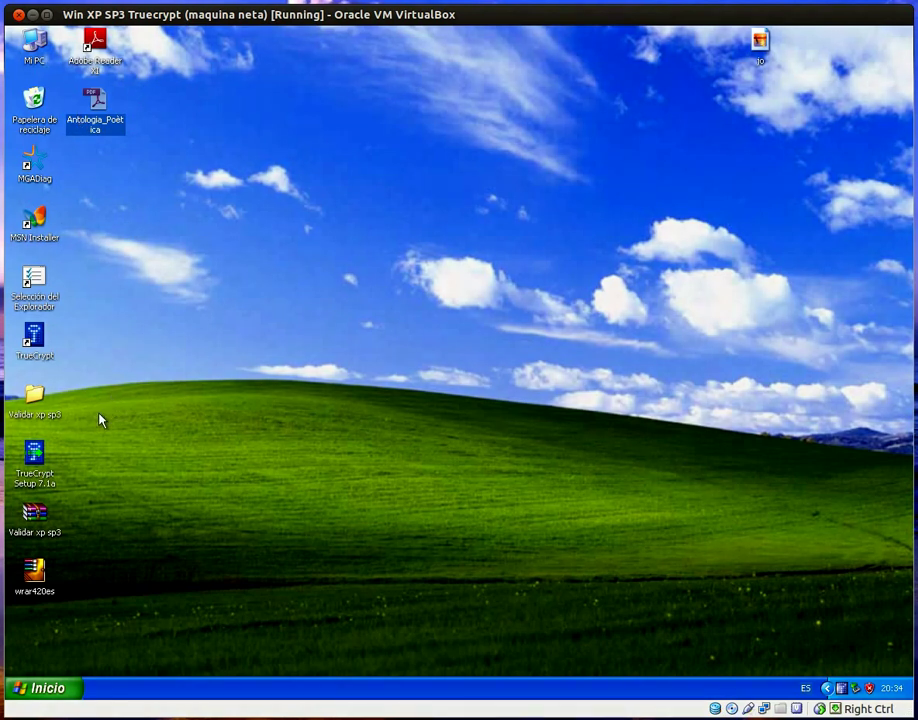
Open TrueCrypt, choose drive letter H:, and select the desktop file Antologia_Poètica as the volume.
left_click(30, 338)
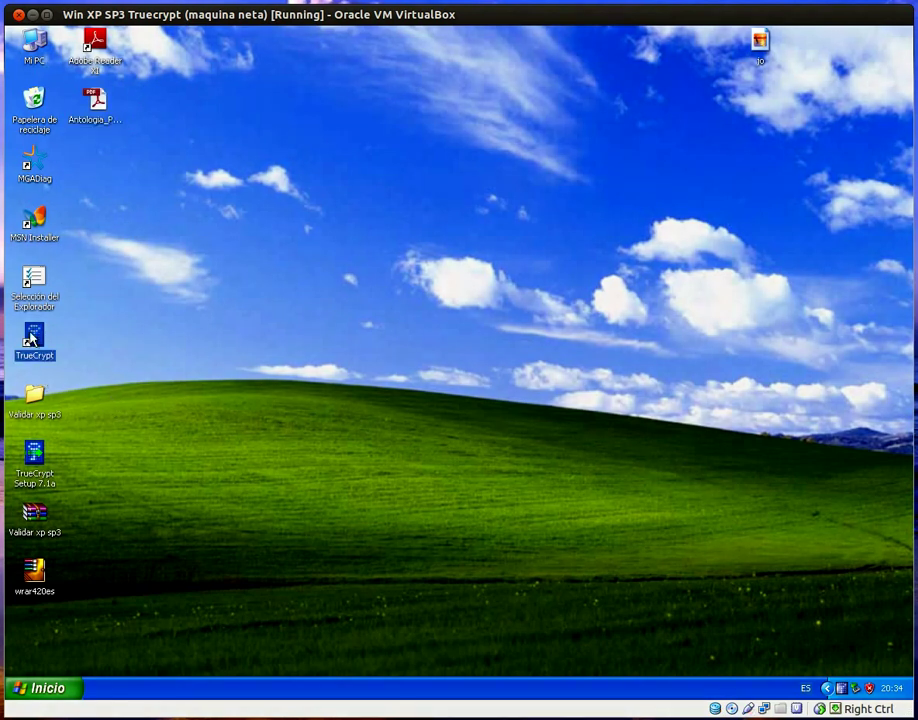
double_click(35, 340)
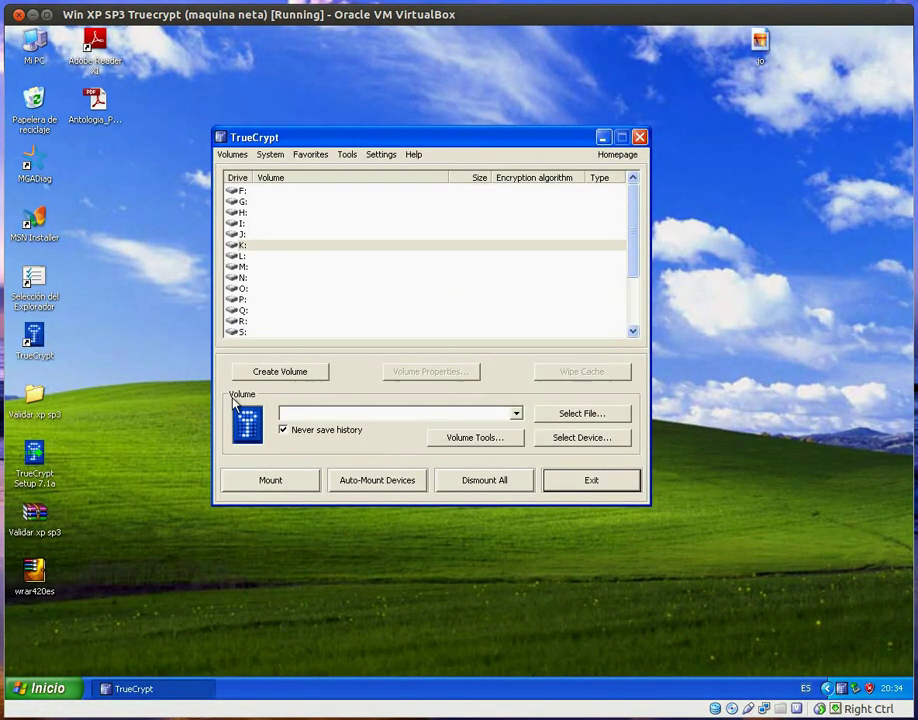
left_click(240, 212)
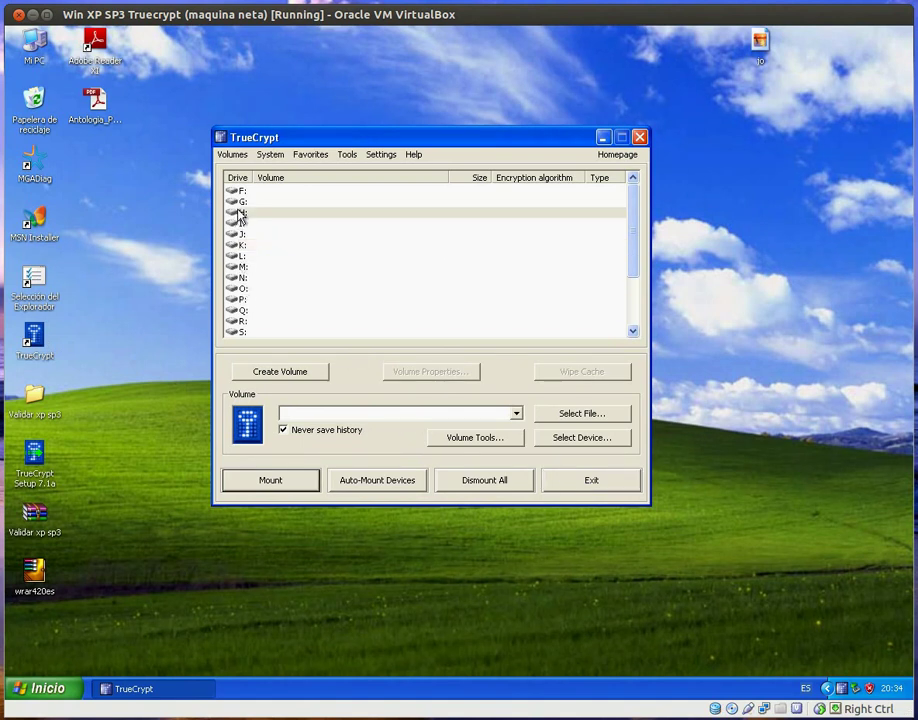
left_click(562, 418)
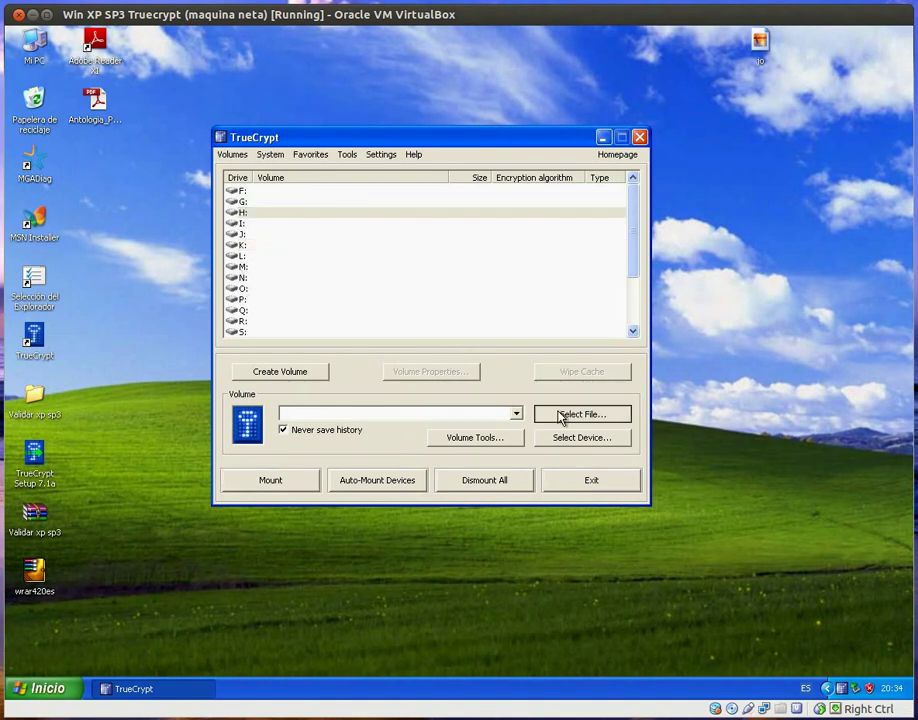
left_click(218, 264)
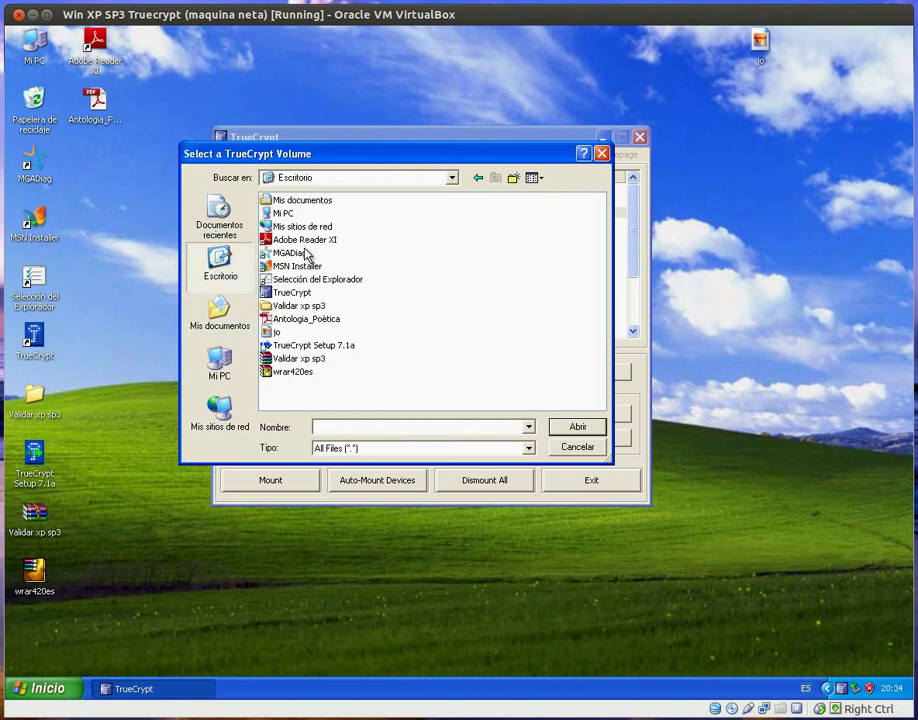
left_click(300, 319)
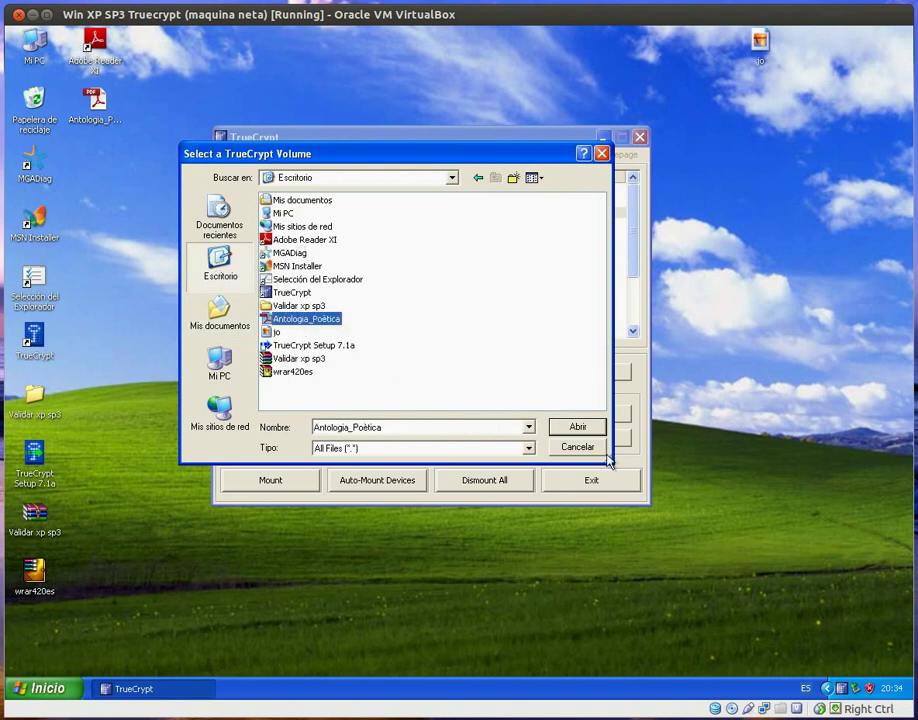
left_click(578, 428)
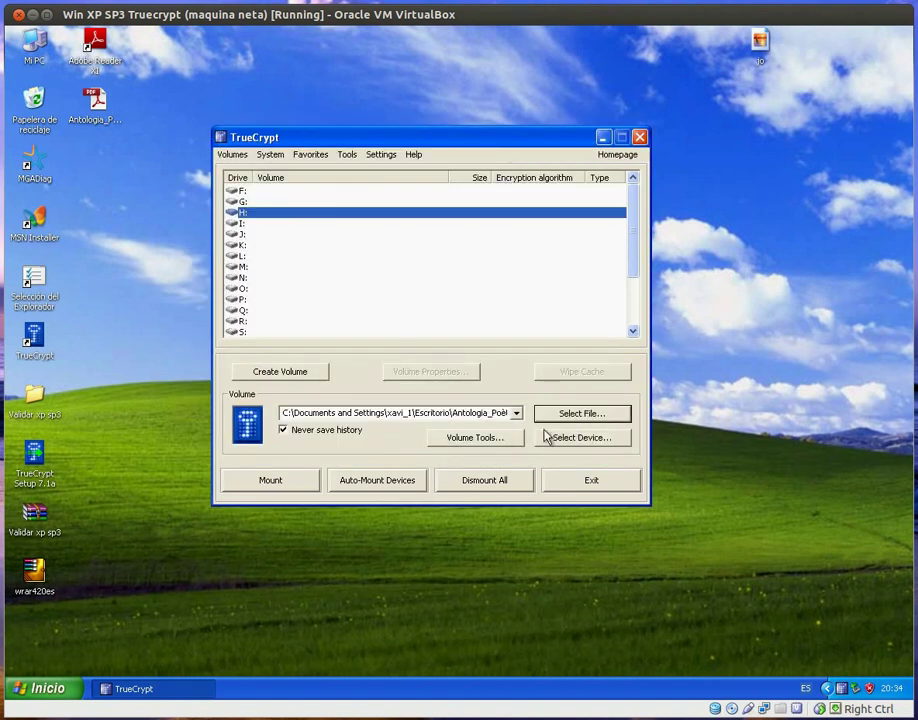
Try to mount the volume on H: with the volume password and keyfile use enabled, without adding any keyfile.
left_click(281, 482)
type("*")
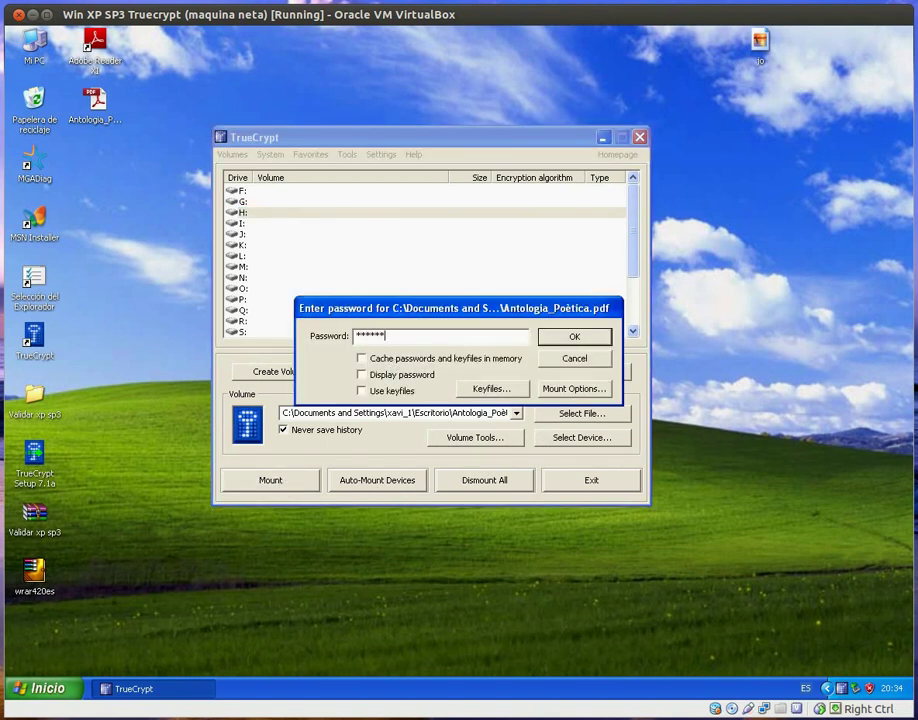
left_click(362, 390)
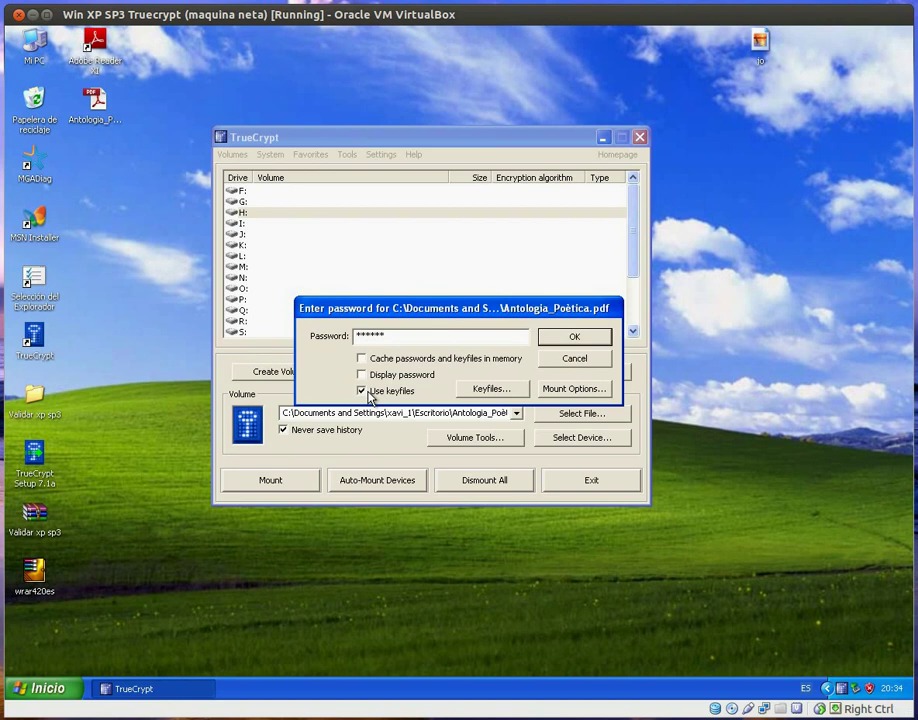
left_click(574, 337)
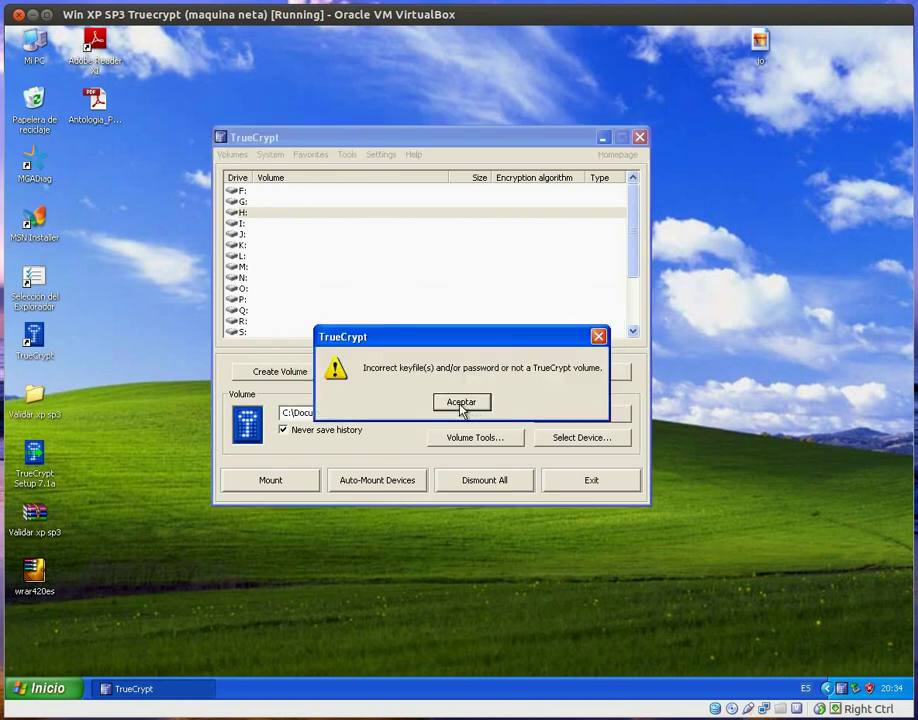
left_click(462, 403)
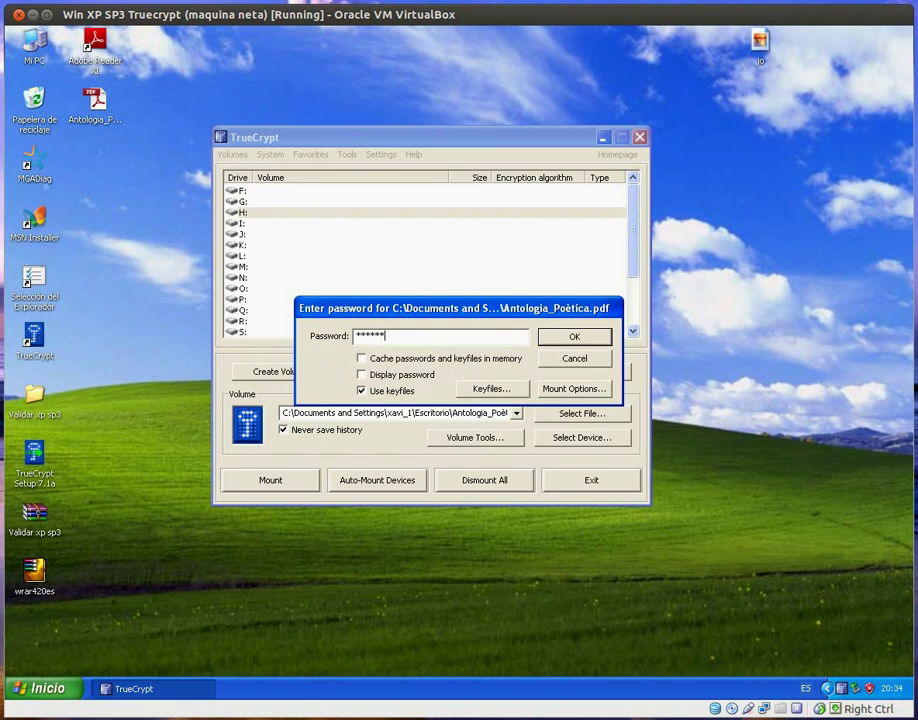
Add the desktop picture jo.JPG as keyfile, mount the volume on H: with the volume password, and exit TrueCrypt.
left_click(505, 391)
left_click(630, 237)
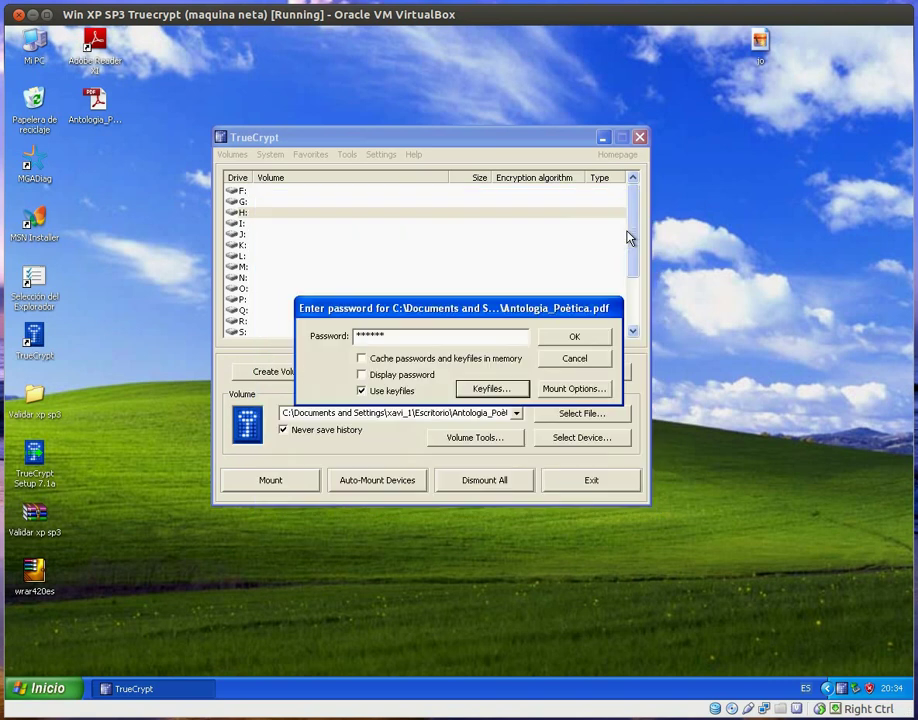
left_click(495, 390)
left_click(299, 388)
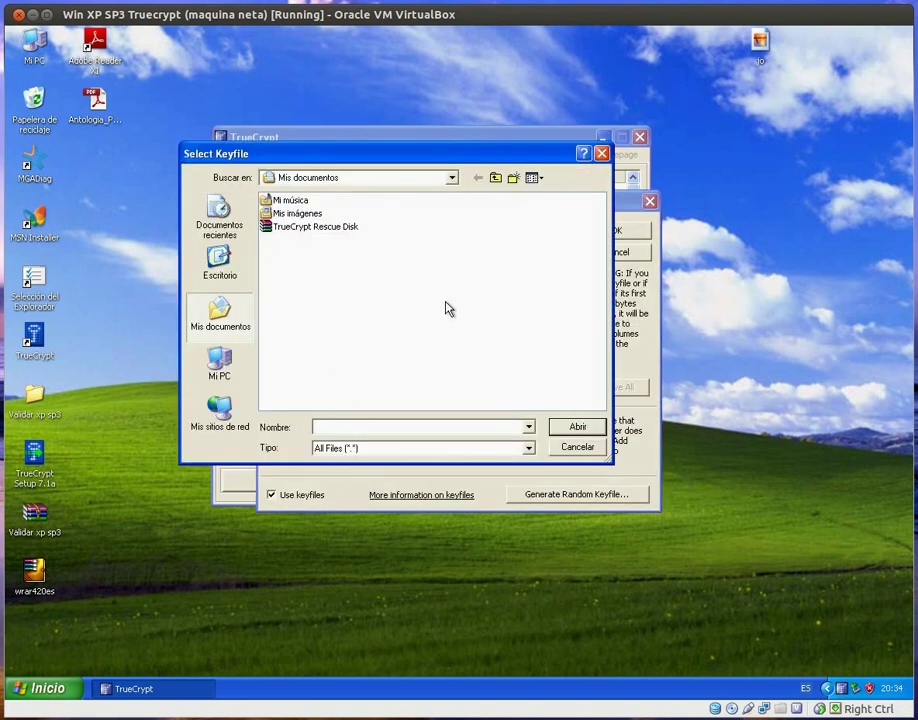
left_click(222, 272)
left_click(272, 331)
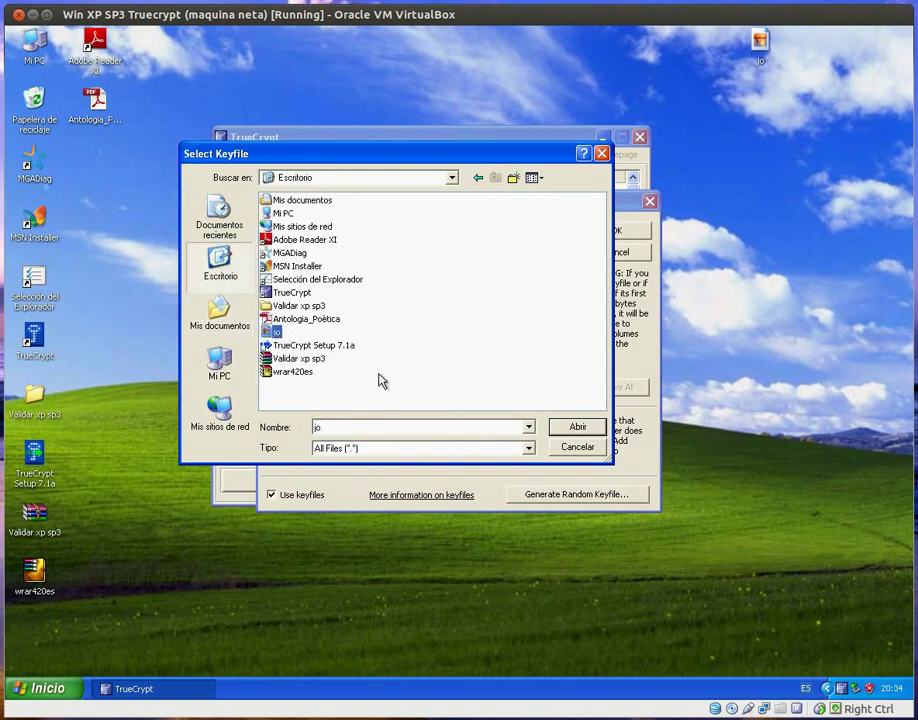
left_click(569, 428)
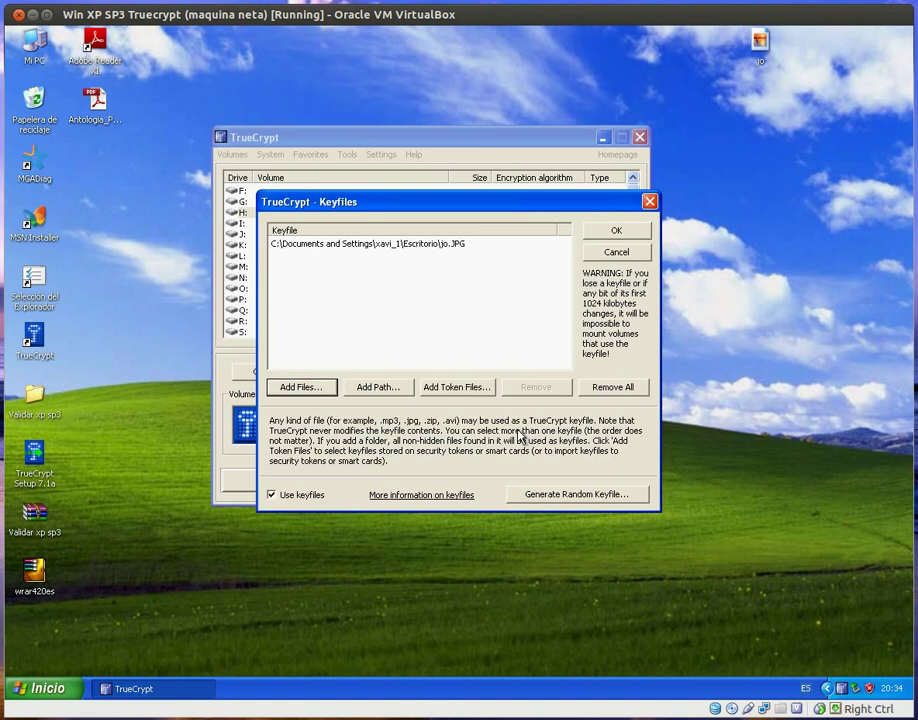
left_click(619, 233)
left_click(556, 338)
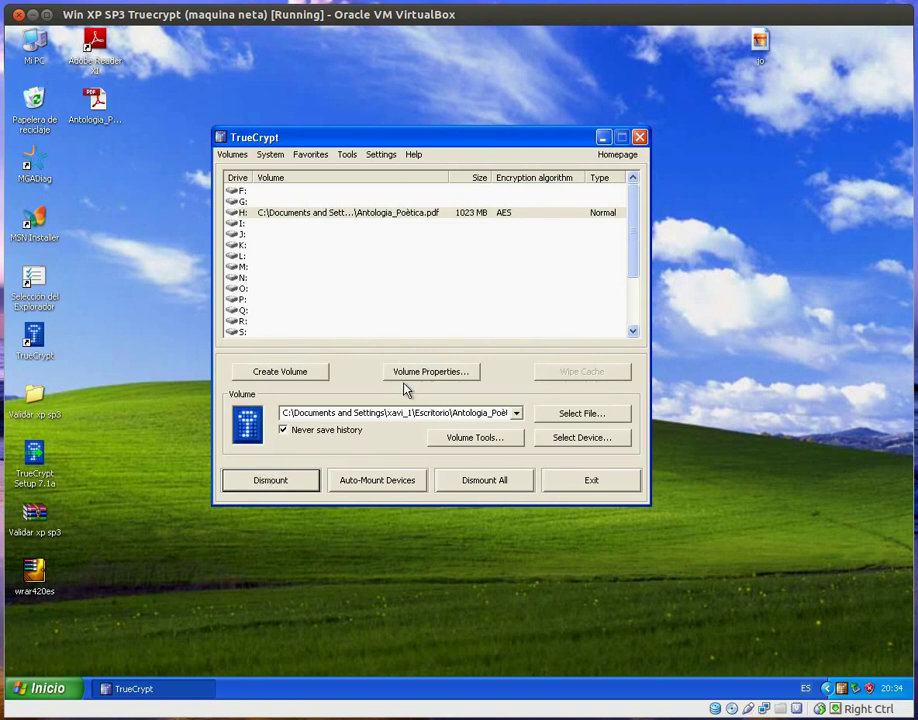
left_click(577, 486)
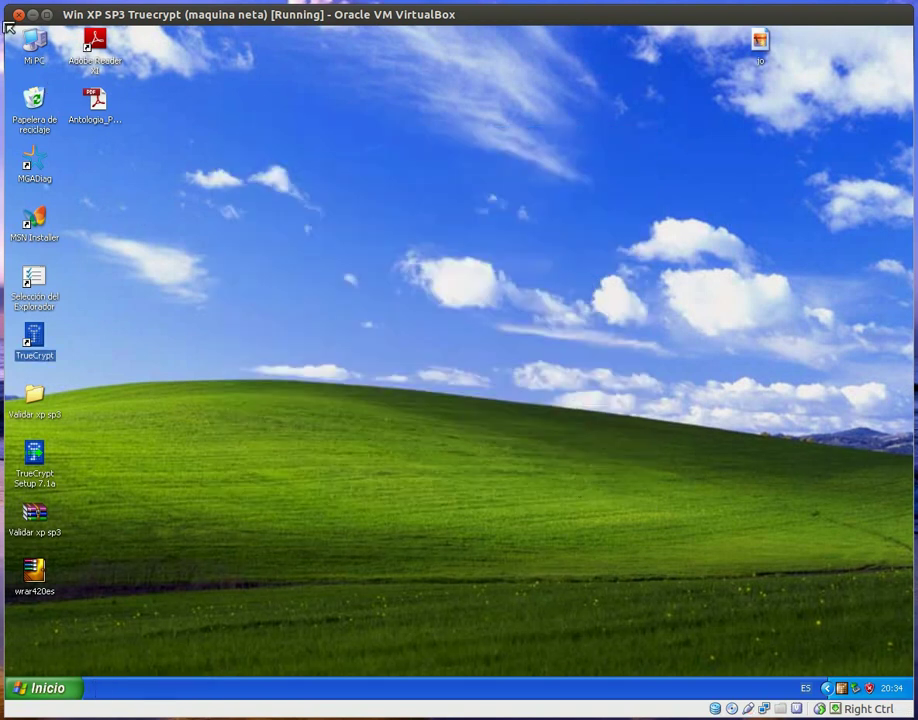
Browse to the mounted drive H: in Mi PC and open the text file dades importants.
double_click(33, 42)
left_click(478, 349)
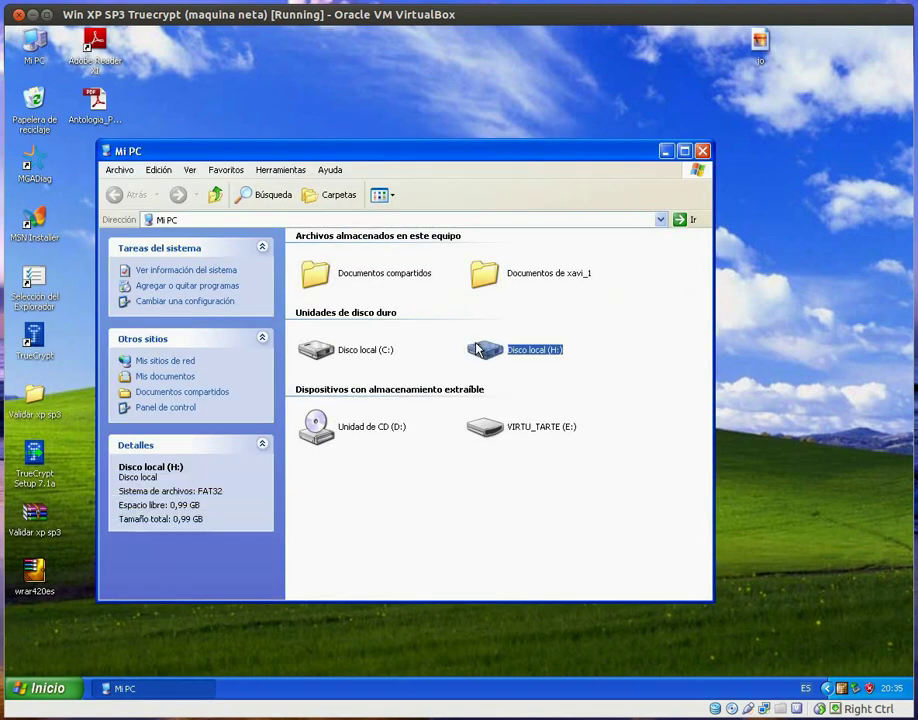
double_click(488, 351)
double_click(318, 246)
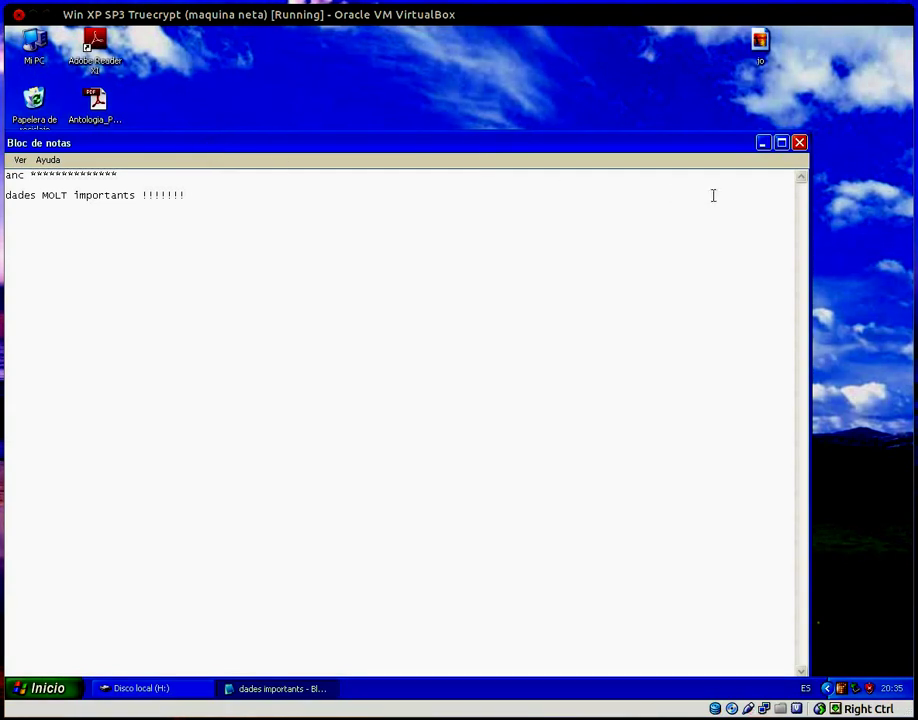
Shrink and reposition the Notepad window to view the whole note, and close it together with the drive H: window.
left_click_drag(807, 136, 338, 379)
left_click_drag(85, 395, 592, 123)
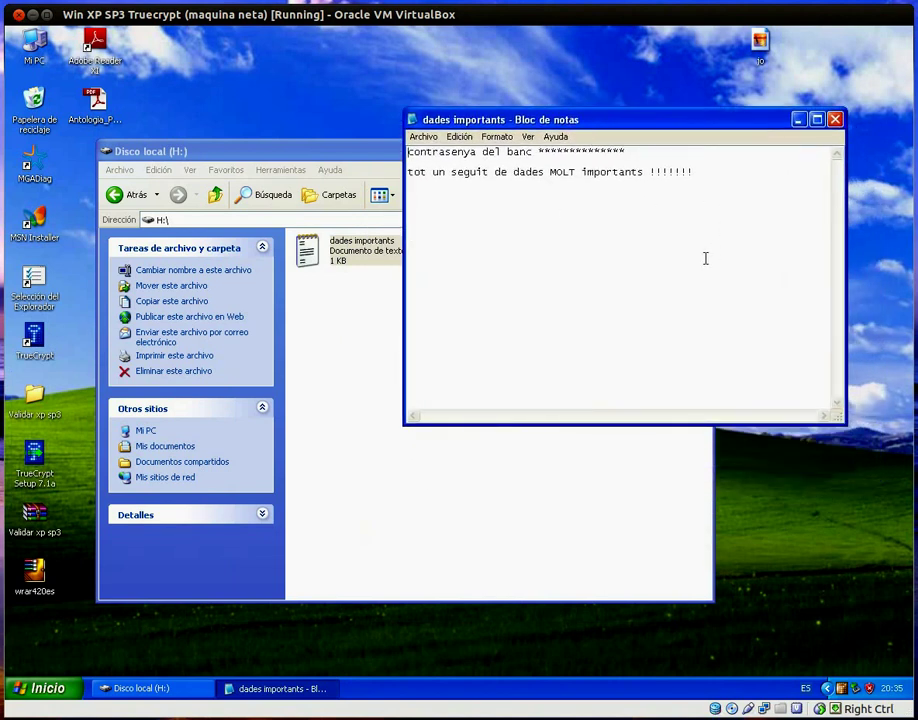
right_click(775, 170)
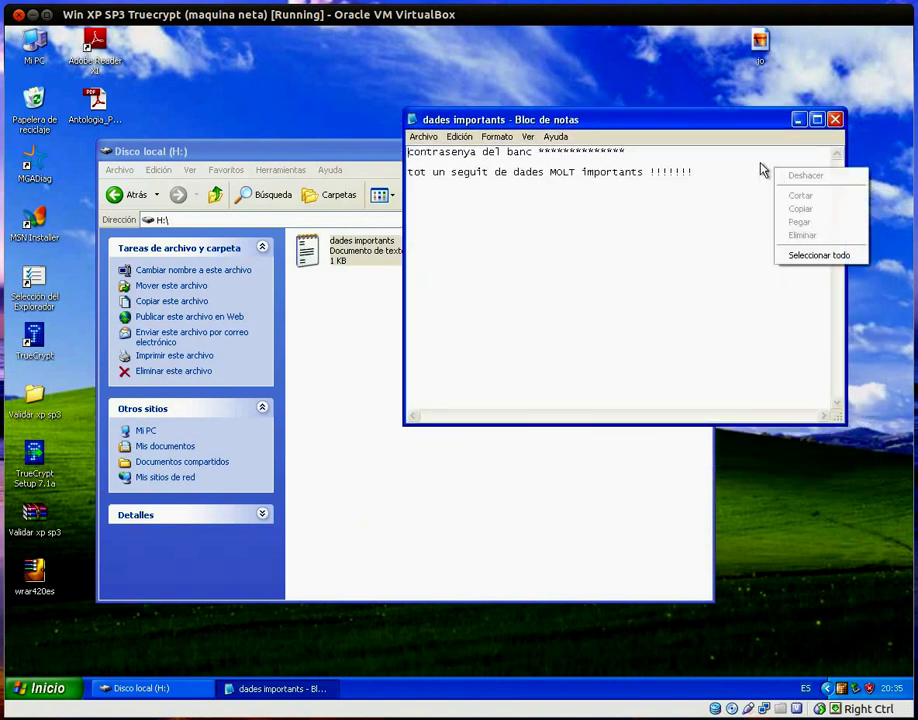
left_click(835, 119)
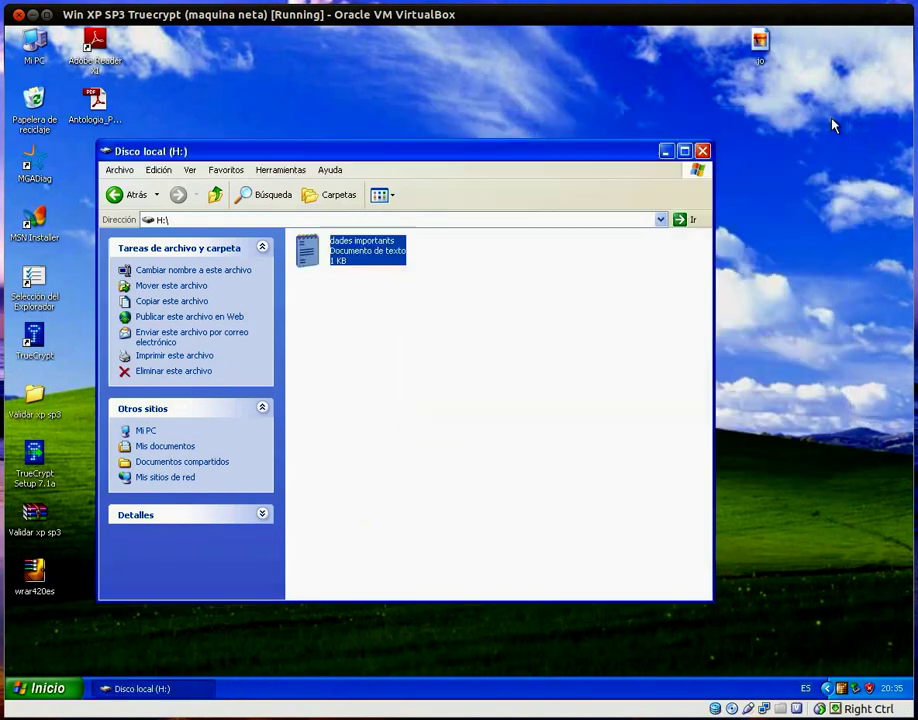
left_click(701, 151)
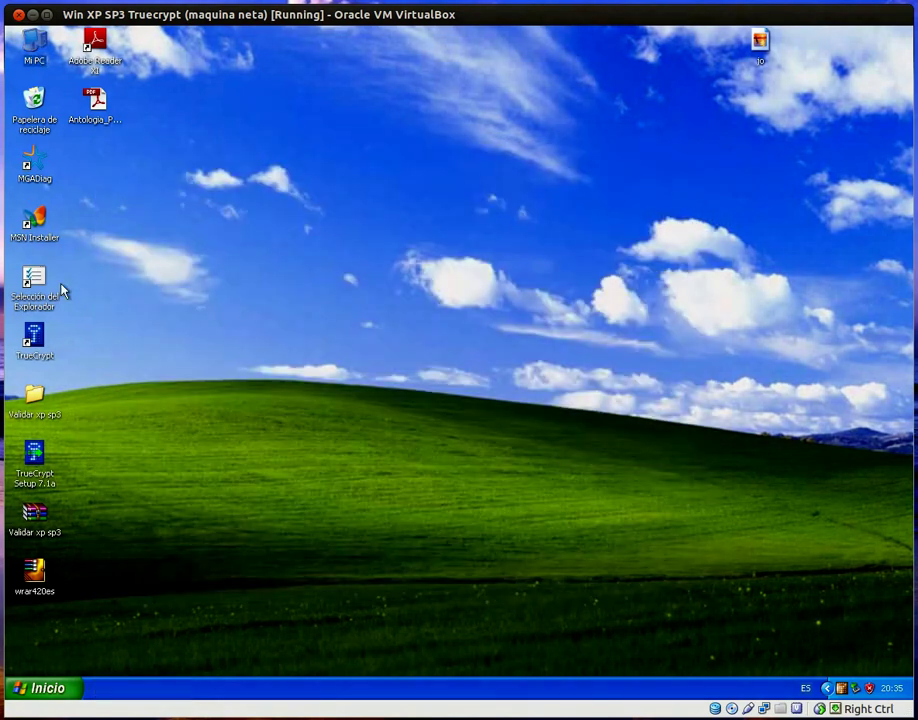
Open TrueCrypt, dismount the Antologia_Poètica.pdf volume from drive H:, and exit the program.
double_click(34, 343)
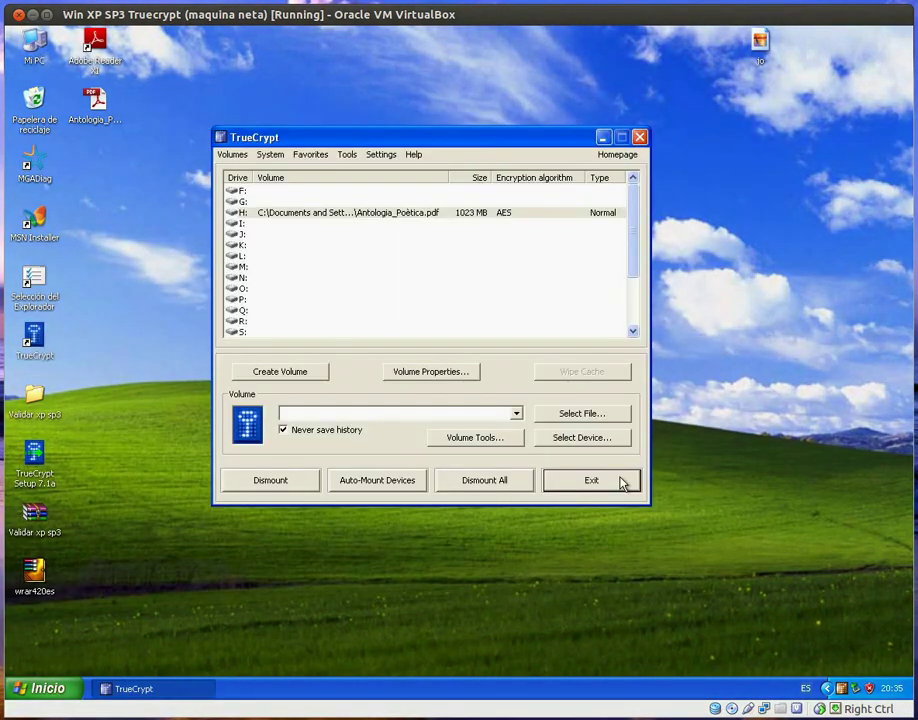
left_click(263, 485)
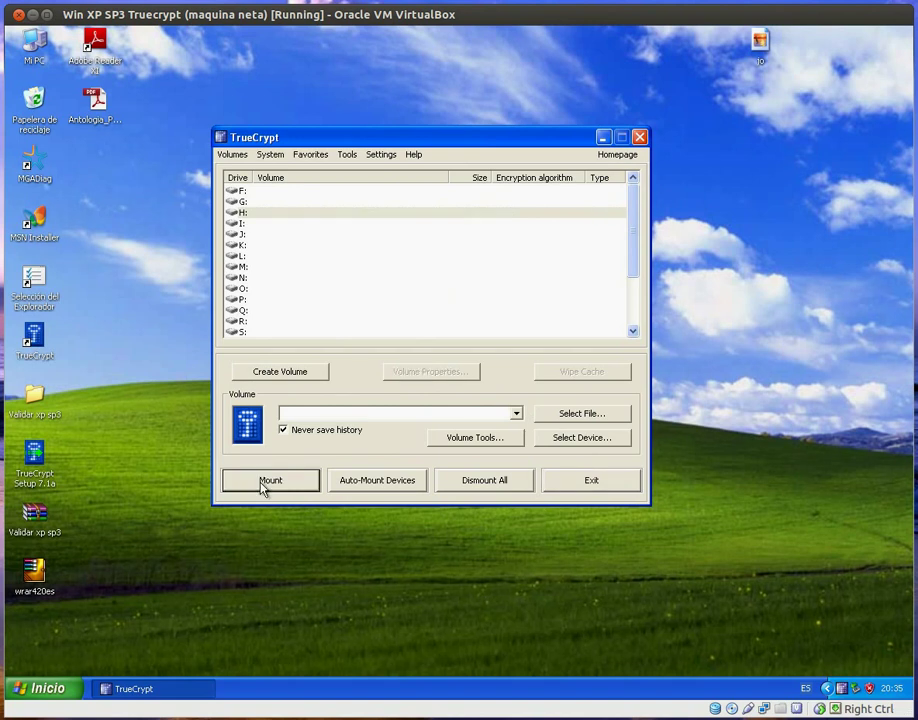
left_click(590, 479)
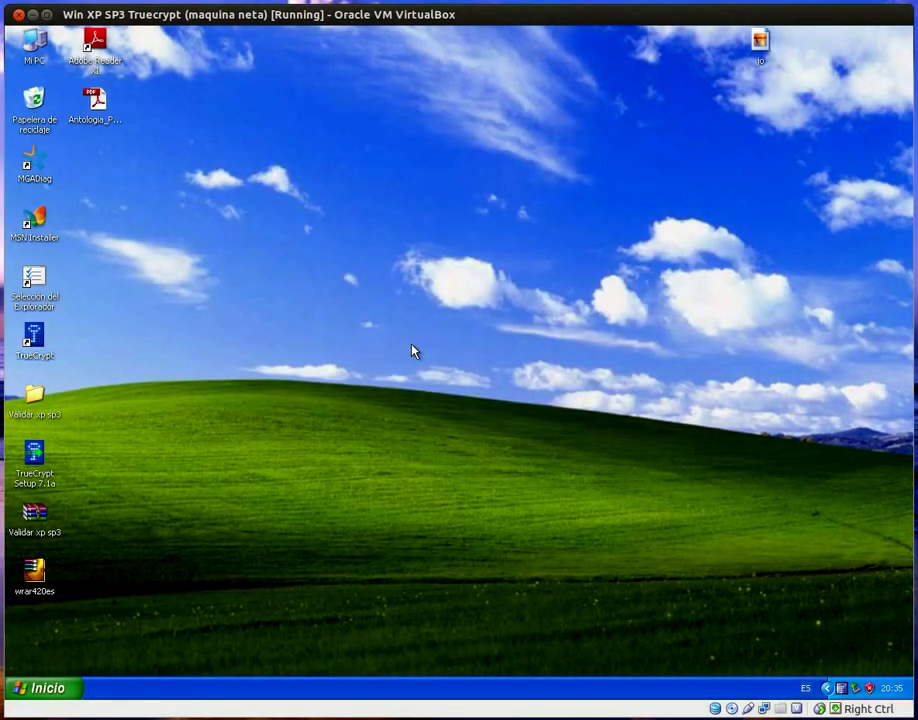
left_click(36, 340)
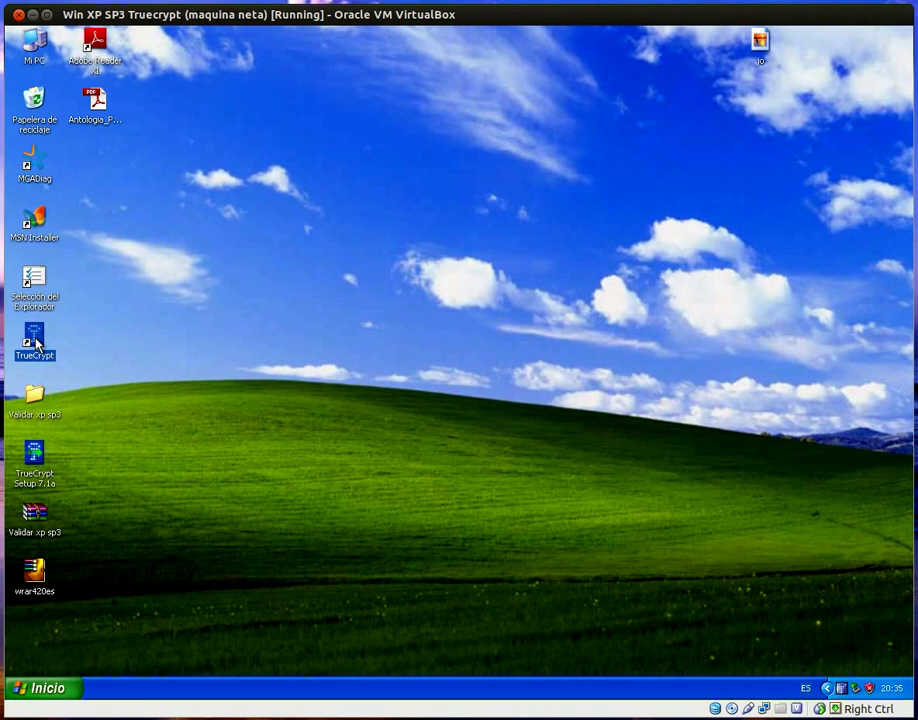
left_click(137, 331)
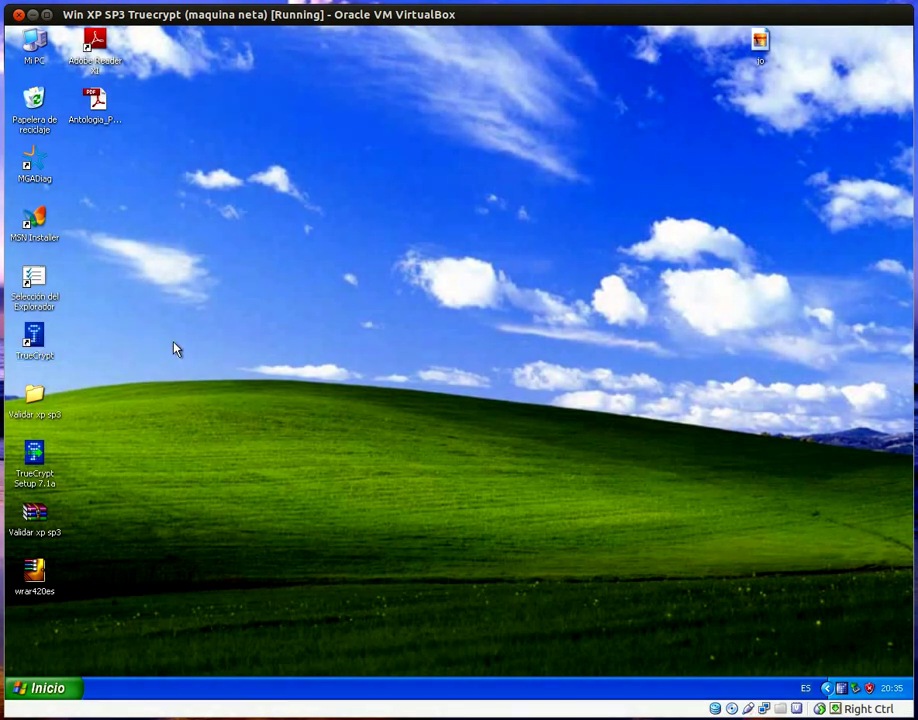
left_click(93, 105)
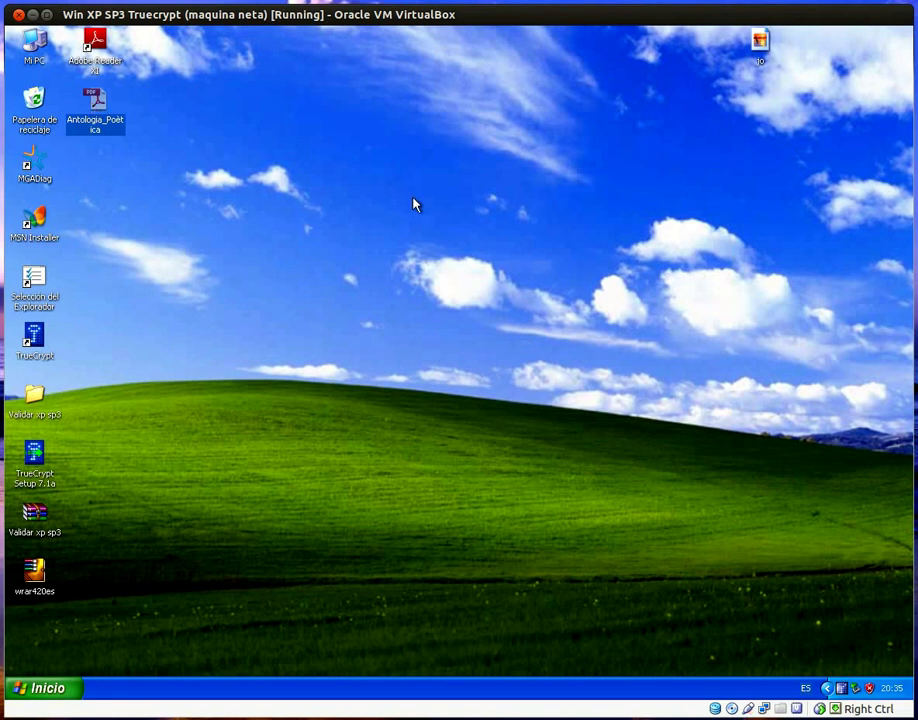